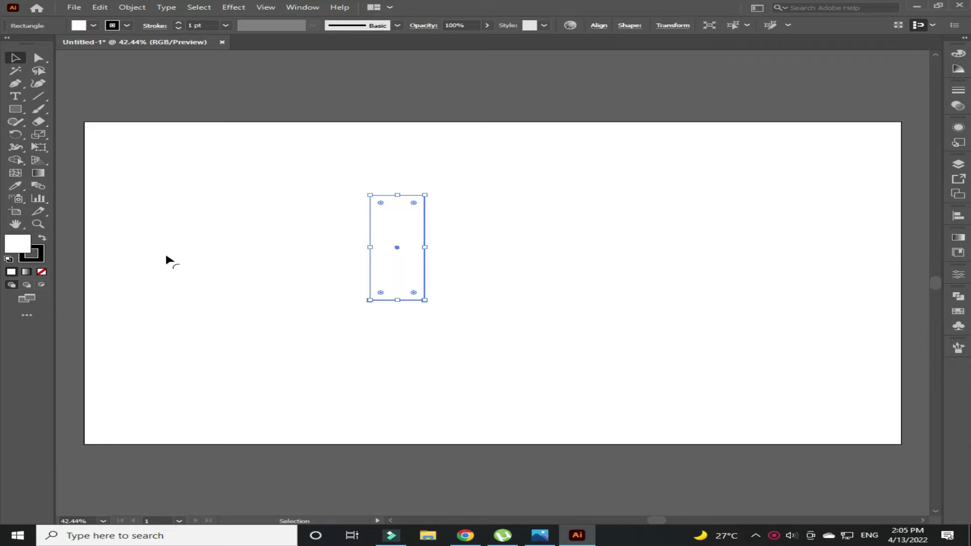
Give the rectangle a solid black fill with no stroke and fully round its corners into a capsule.
left_click(43, 240)
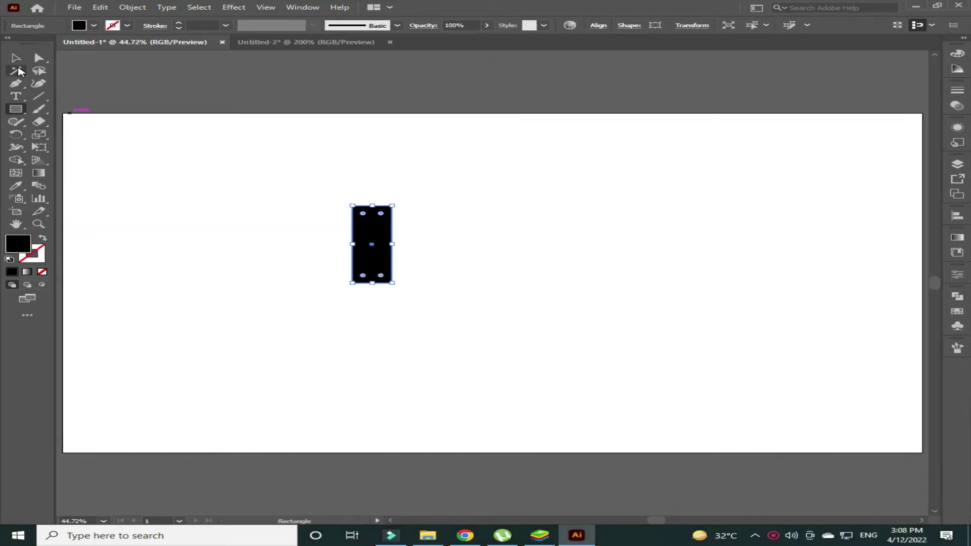
left_click(18, 68)
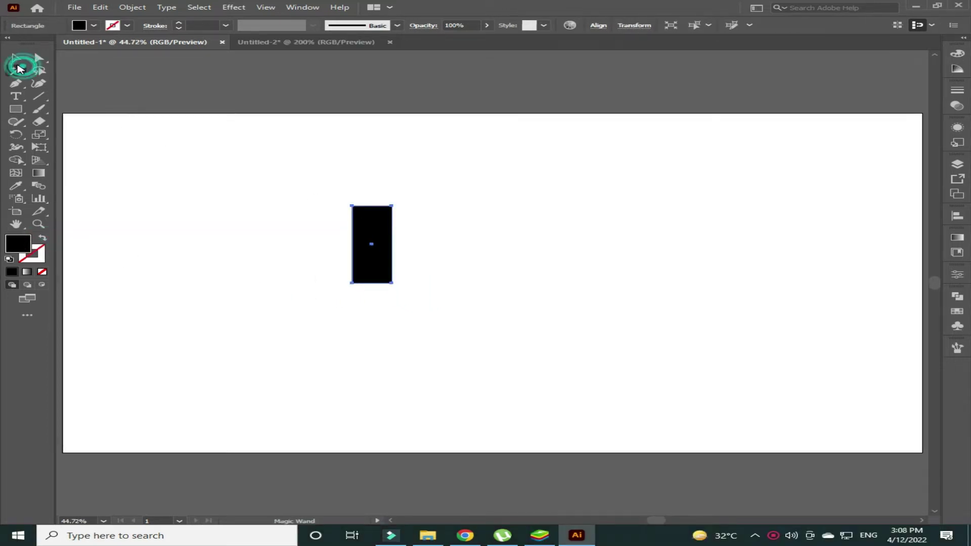
left_click(16, 58)
left_click_drag(383, 222, 403, 275)
left_click(329, 266)
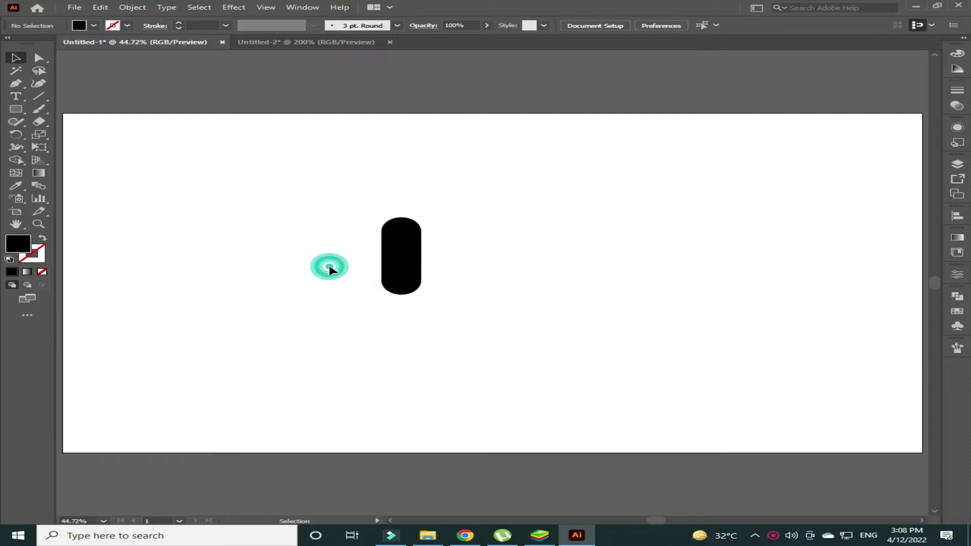
Draw an unfilled ellipse with a black outline centered over the lower end of the black capsule.
left_click(44, 238)
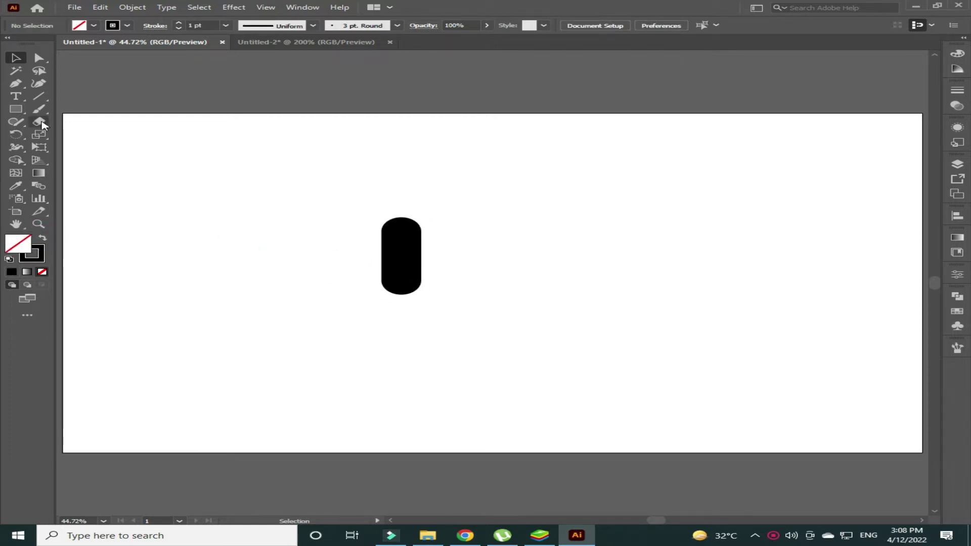
left_click(16, 108)
left_click_drag(16, 109, 74, 134)
left_click_drag(400, 274, 422, 311)
key("v")
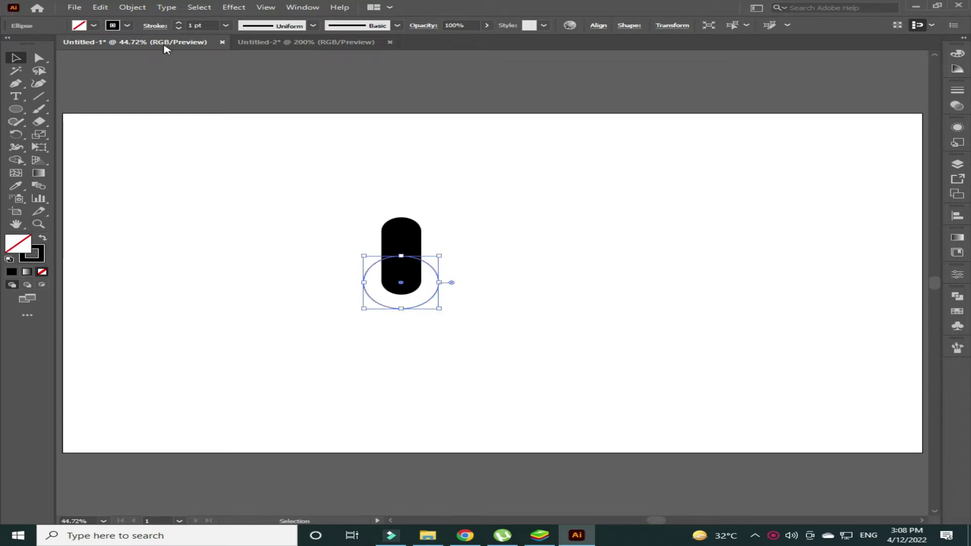
Set the ellipse's stroke weight to 18 pt and shift the ring slightly down.
left_click(183, 23)
left_click(183, 23)
left_click(183, 23)
left_click(183, 23)
left_click(184, 24)
left_click(183, 23)
left_click(183, 23)
left_click(183, 23)
left_click(183, 24)
left_click(183, 23)
left_click(183, 23)
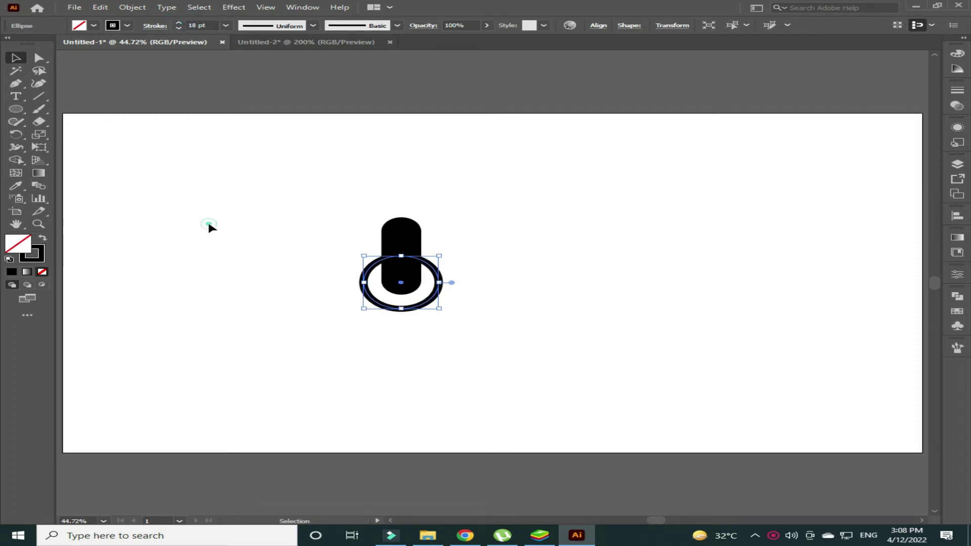
left_click(208, 222)
left_click_drag(388, 307, 389, 311)
left_click_drag(312, 227, 364, 309)
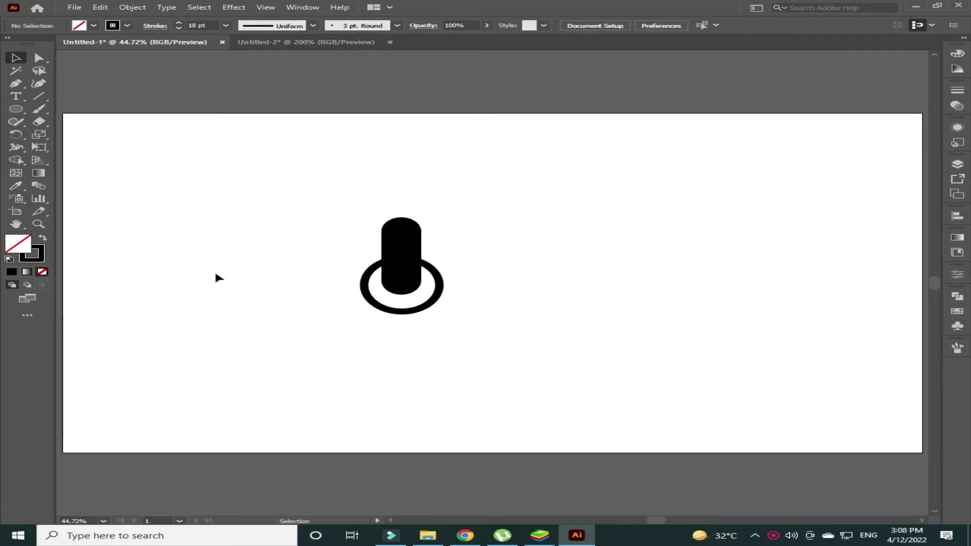
Draw a horizontal black 18 pt line through the middle of the ring, extending past both of its sides.
left_click(40, 97)
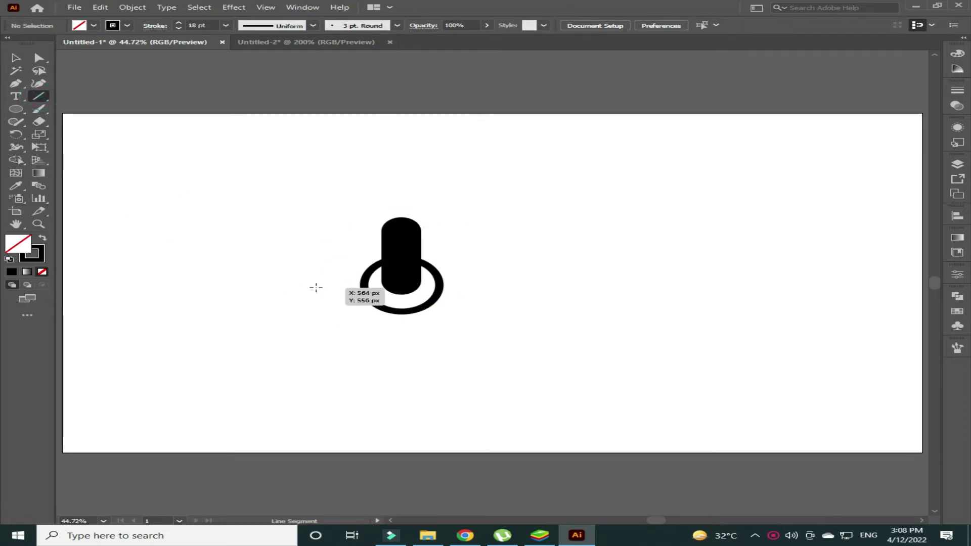
left_click_drag(315, 285, 511, 287)
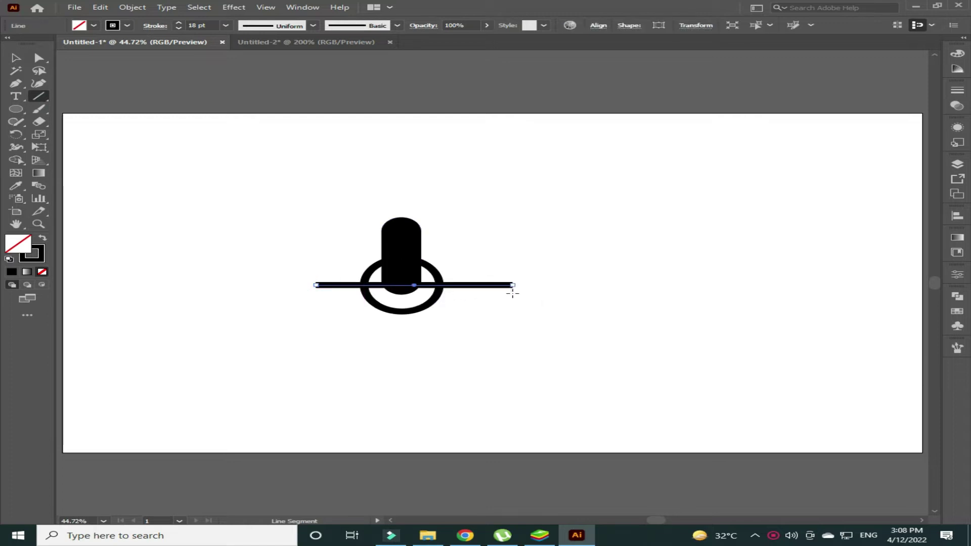
key("v")
left_click(523, 226)
Trim the line's ends outside the ring and the upper side arcs of the ring using Shape Builder.
left_click_drag(526, 218, 316, 360)
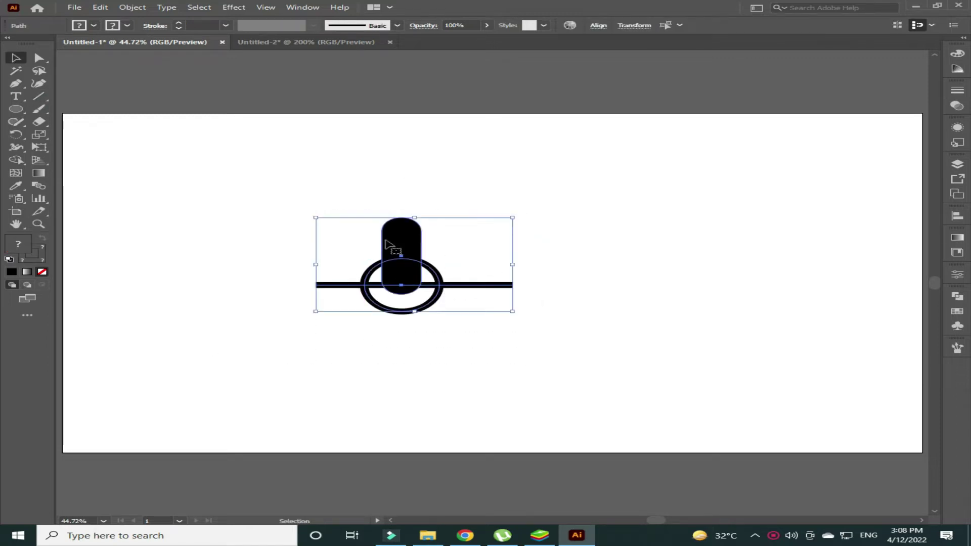
left_click(16, 160)
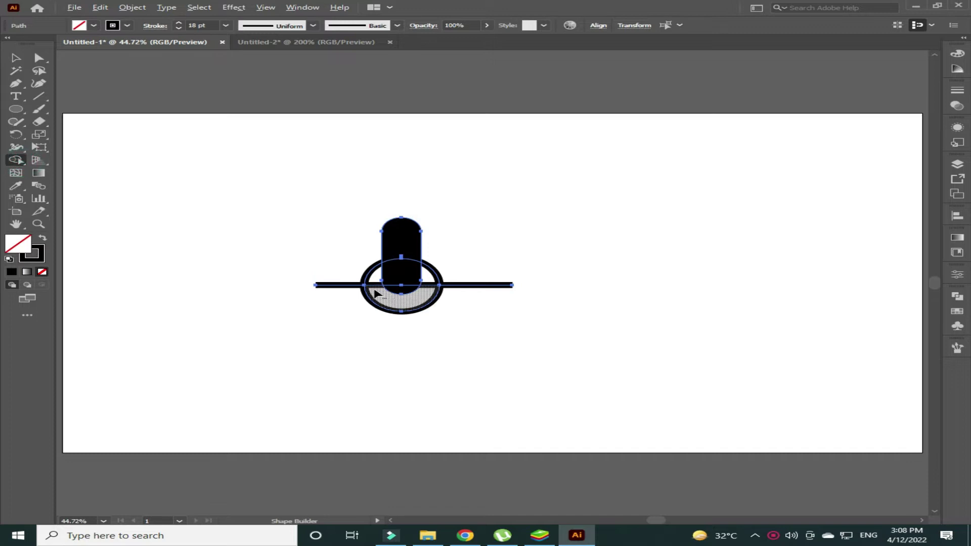
left_click(353, 288, "alt")
left_click(434, 280, "alt")
left_click(481, 285, "alt")
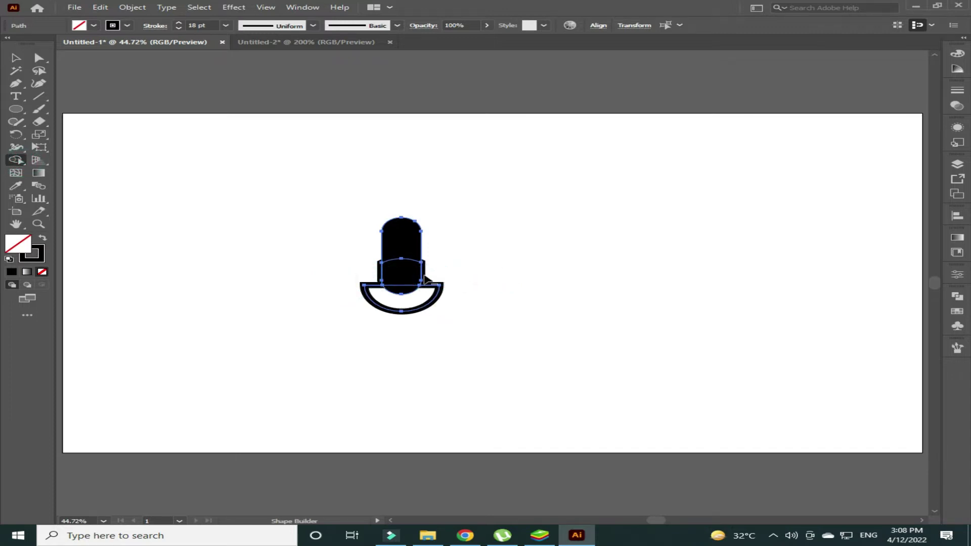
Remove the remaining arc and line pieces beside the capsule, and delete the leftover line segment across it.
left_click(423, 274, "alt")
left_click(380, 276, "alt")
left_click(379, 286, "alt")
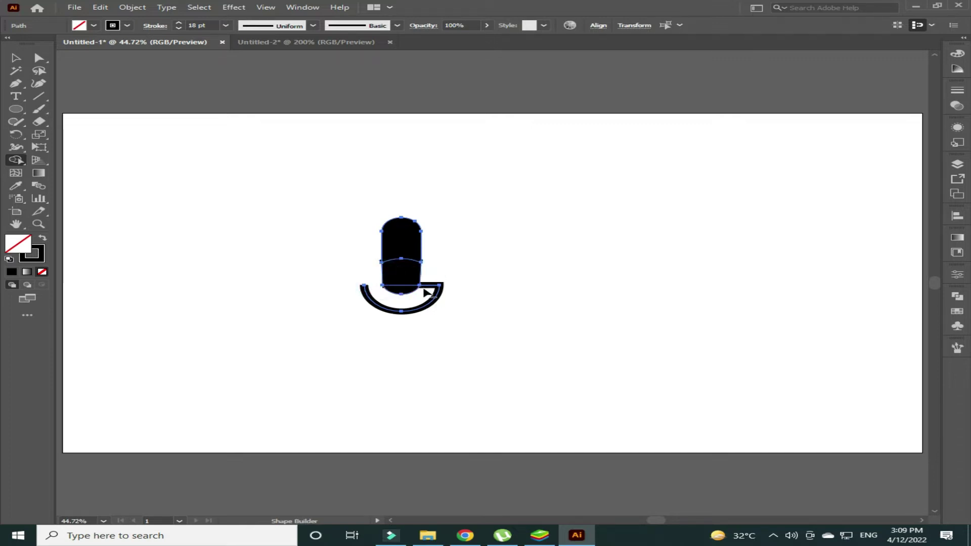
left_click(424, 286, "alt")
key("v")
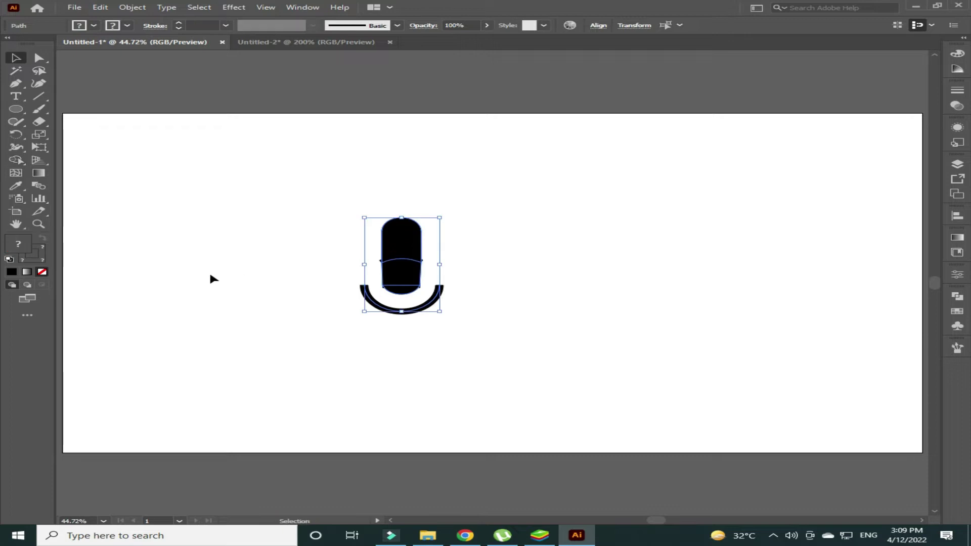
left_click(210, 276)
left_click(398, 289)
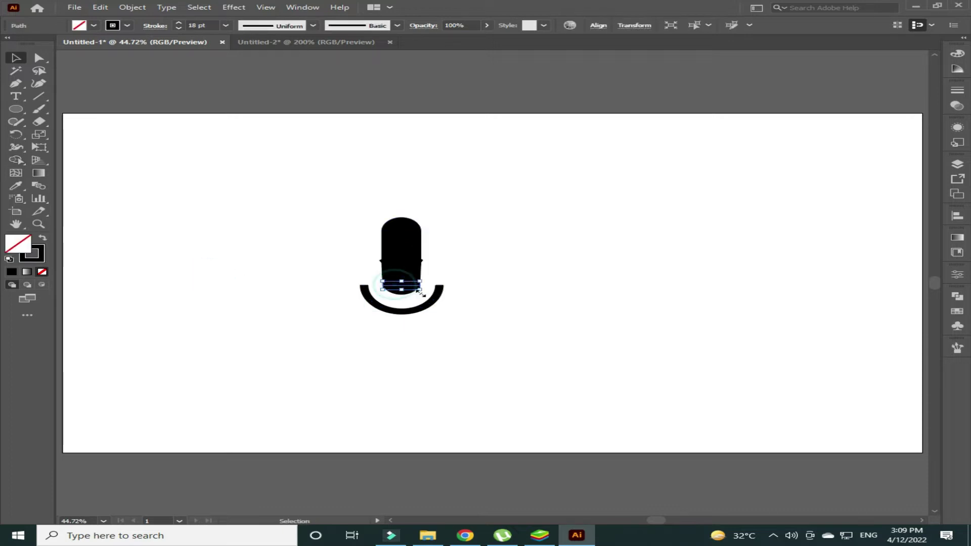
key("Delete")
Scale the black capsule down, position it centered inside the lower arc, and send the leftover piece to the back.
left_click(408, 254)
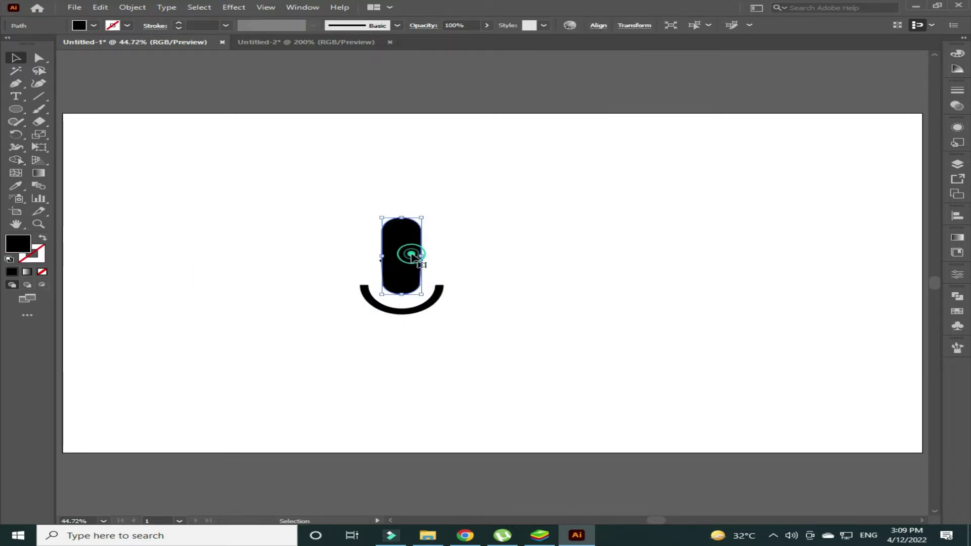
mouse_move(423, 297)
left_mouse_down()
mouse_move(444, 277)
mouse_move(407, 277)
left_mouse_up()
left_click(444, 278)
left_click(419, 262)
key("ctrl+shift+bracketleft")
left_click(508, 252)
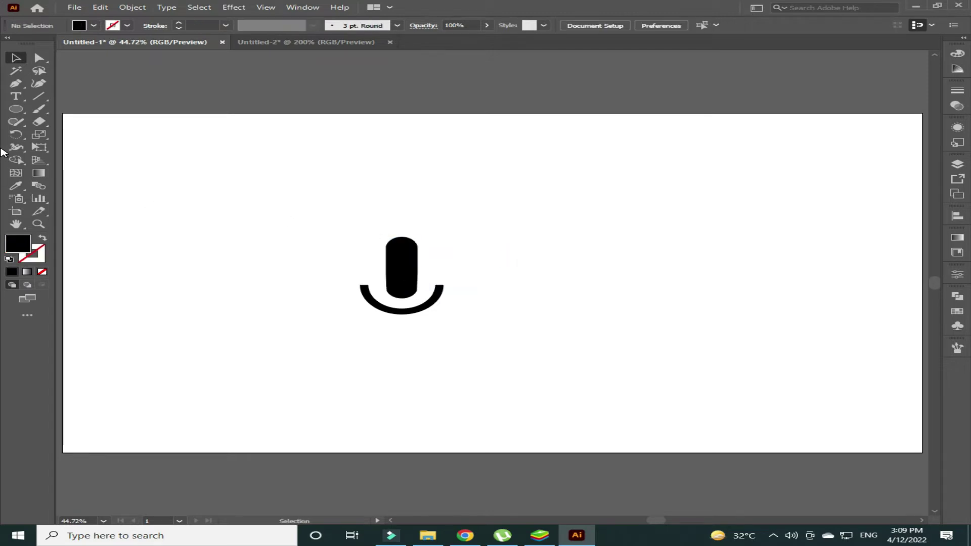
Draw a narrow vertical black rectangle under the middle of the arc as the microphone's stem.
left_click_drag(16, 109, 96, 106)
left_click_drag(393, 310, 410, 348)
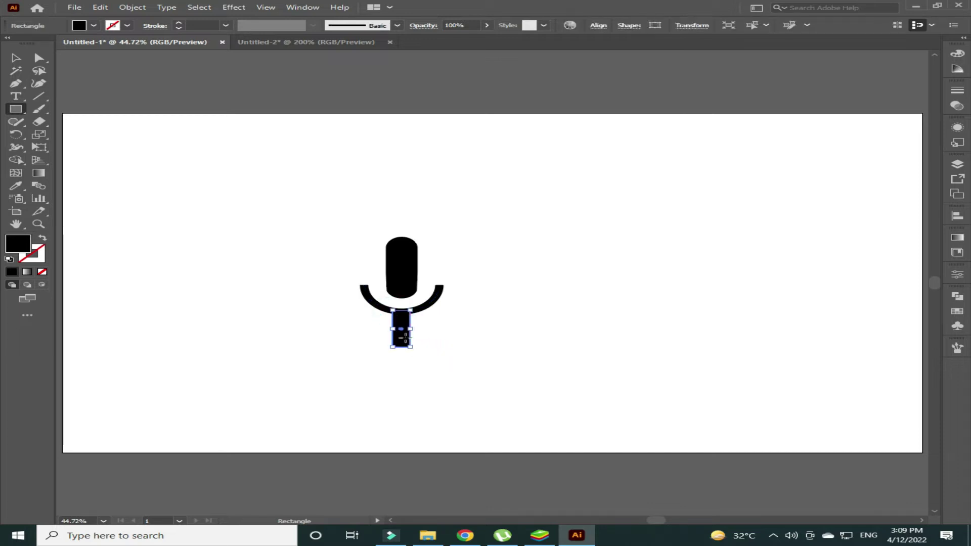
key("v")
left_click(364, 325)
Duplicate the stem in place, rotate the copy to horizontal, and size it as a base across the stem's lower end.
left_click(402, 330)
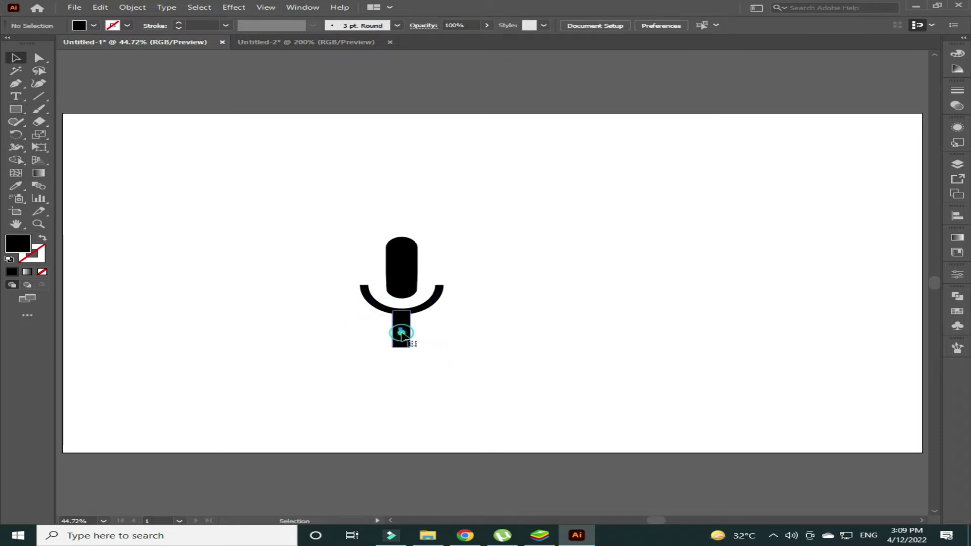
key("ctrl+equal")
key("ctrl+equal")
key("ctrl+equal")
key("ctrl+equal")
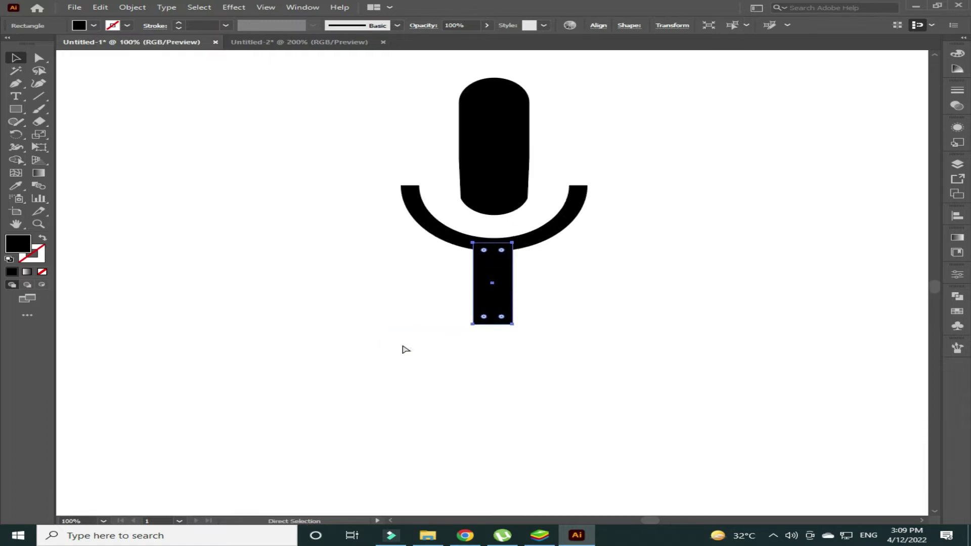
left_click_drag(488, 349, 492, 325)
key("a")
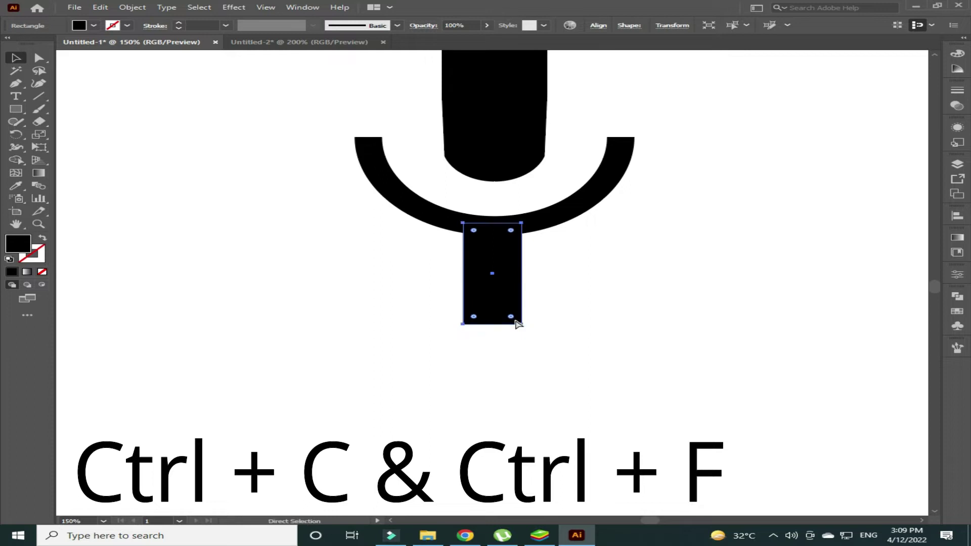
key("v")
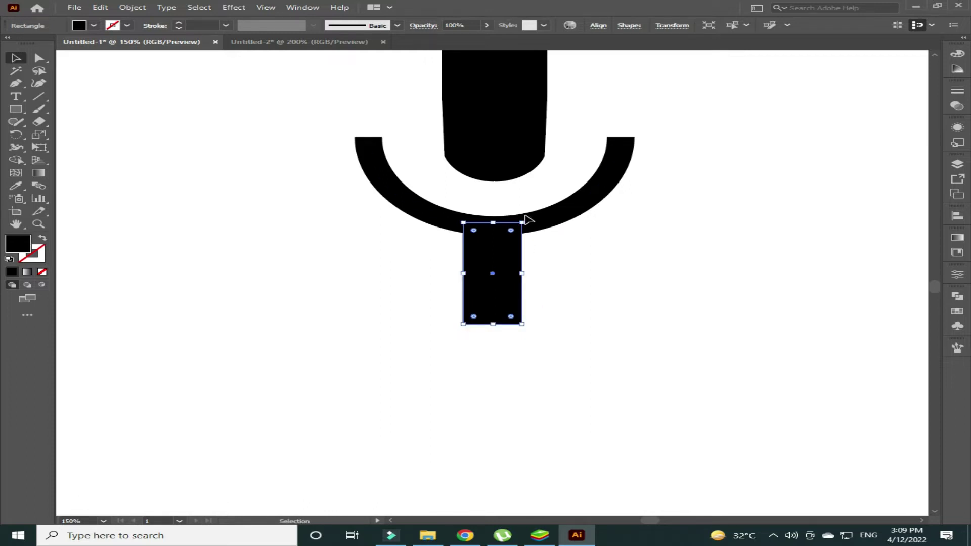
left_click_drag(525, 219, 522, 326)
left_click(643, 282)
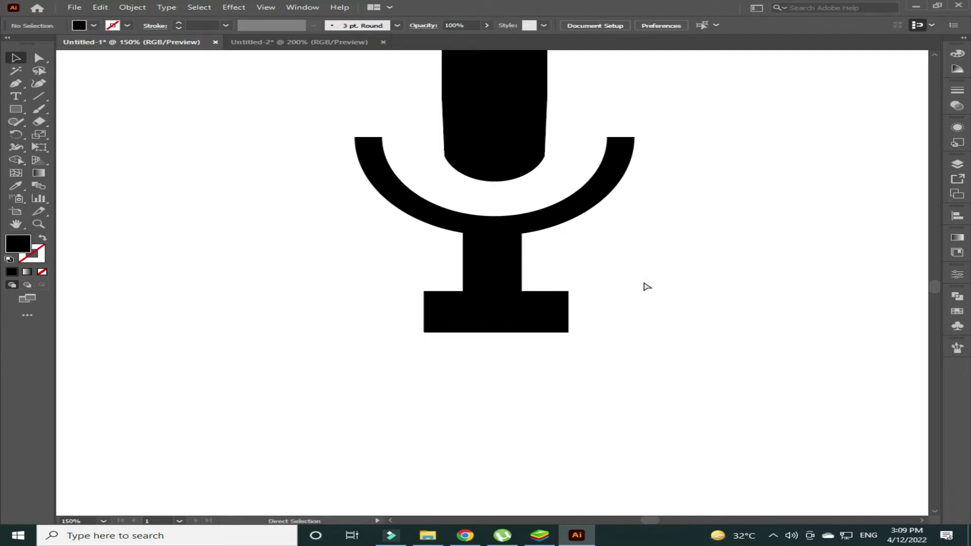
key("ctrl+0")
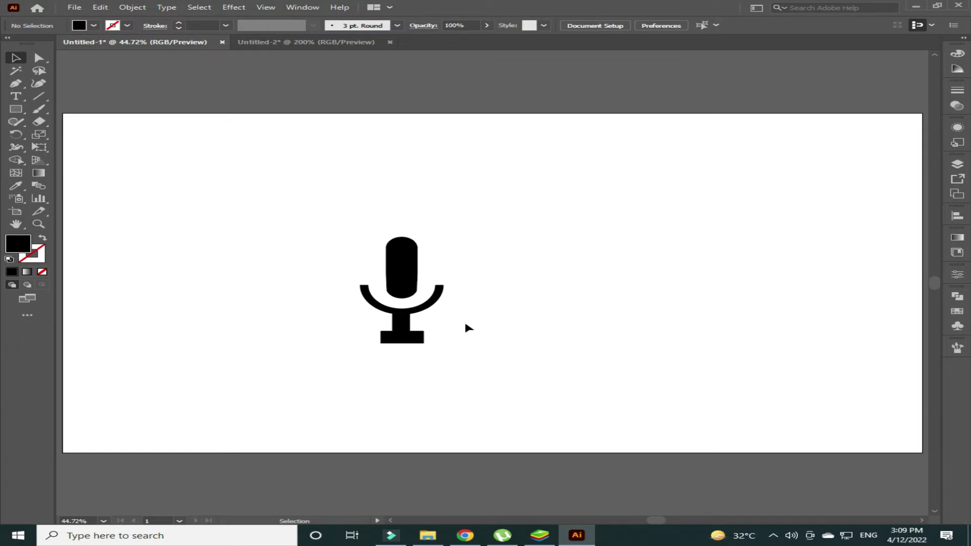
Make the base rectangle wider and thinner, and move the whole microphone icon to the artboard's lower-right corner.
left_click(423, 338)
key("ctrl+equal")
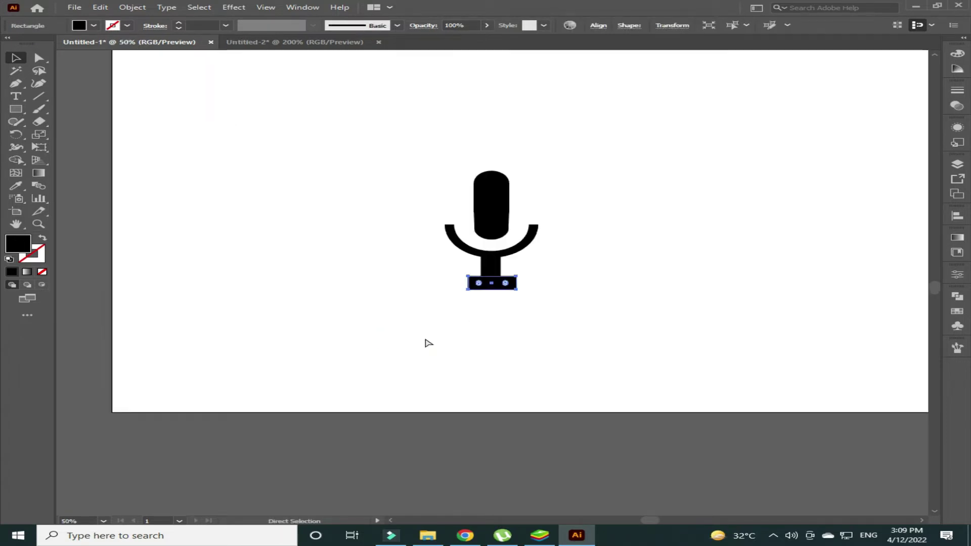
key("ctrl+equal")
key("ctrl+equal")
left_click_drag(542, 288, 524, 276)
left_click(620, 264)
left_click(635, 275)
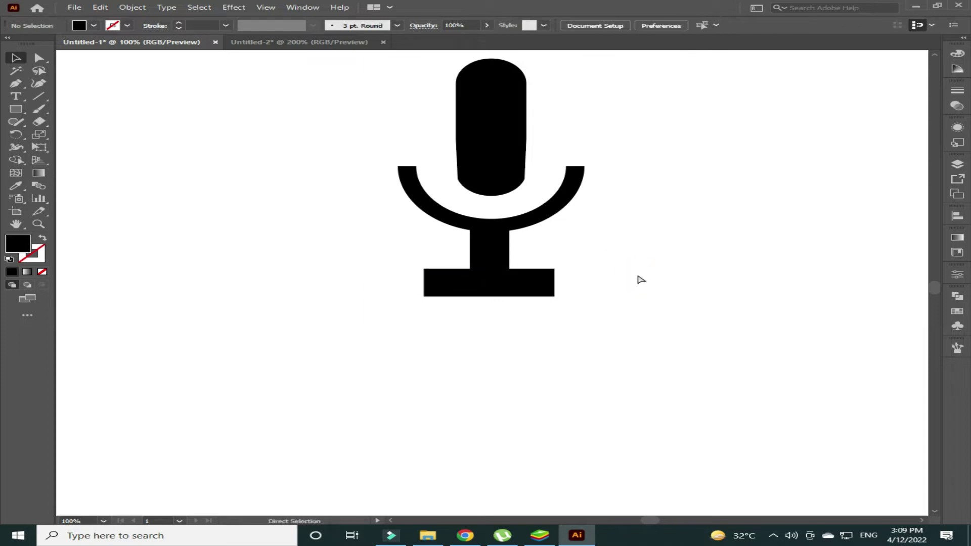
key("ctrl+0")
left_click_drag(519, 230, 887, 400)
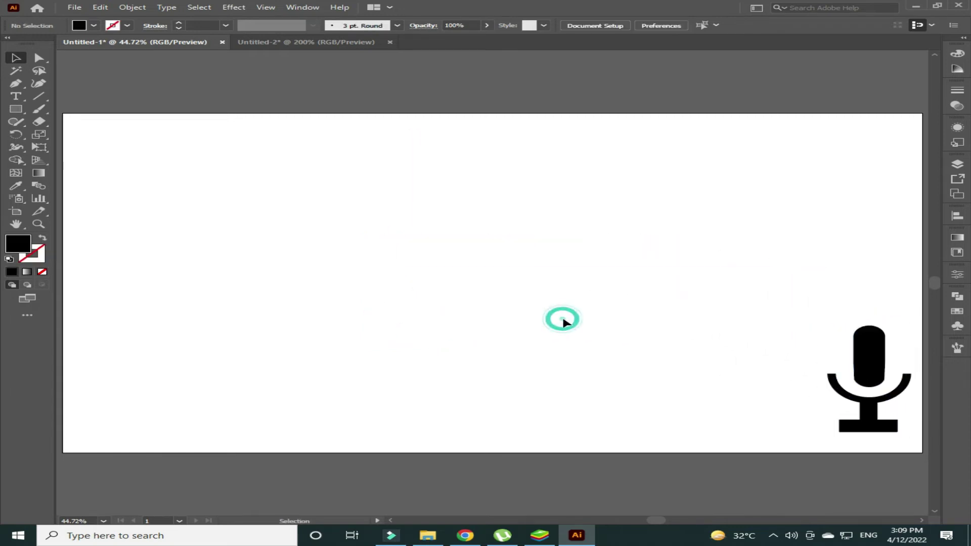
Draw a small white rectangle with a 1 pt black outline on the empty area of the artboard.
left_click(16, 110)
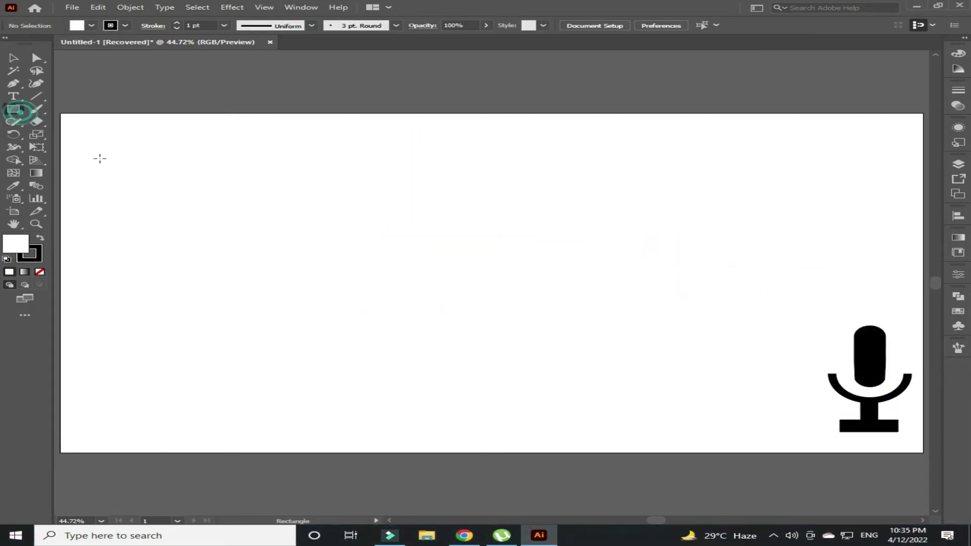
mouse_move(337, 274)
left_mouse_down()
mouse_move(416, 329)
mouse_move(369, 286)
mouse_move(387, 310)
left_mouse_up()
key("v")
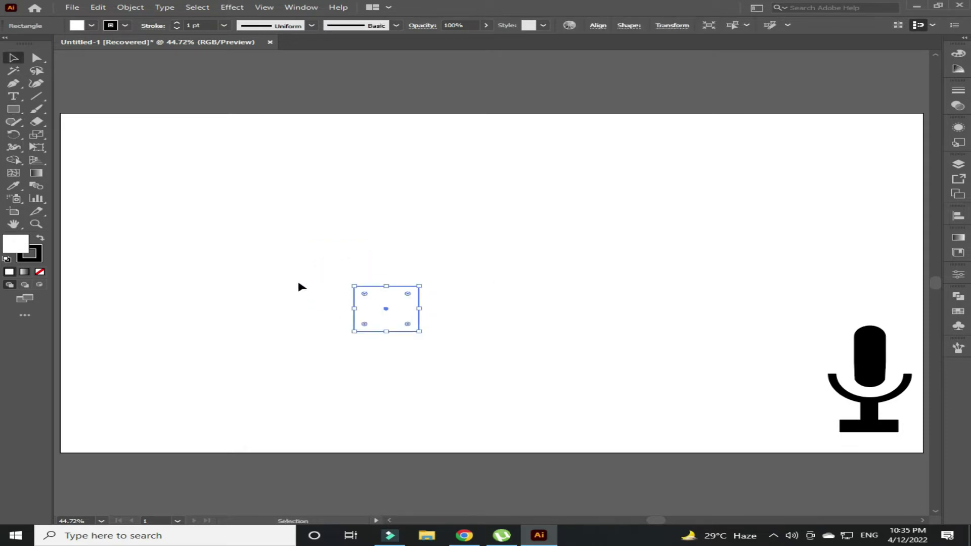
left_click(281, 278)
Draw a short vertical line above the rectangle and rotate an in-place copy 90° to form a cross.
left_click(36, 96)
left_click_drag(386, 181, 385, 238)
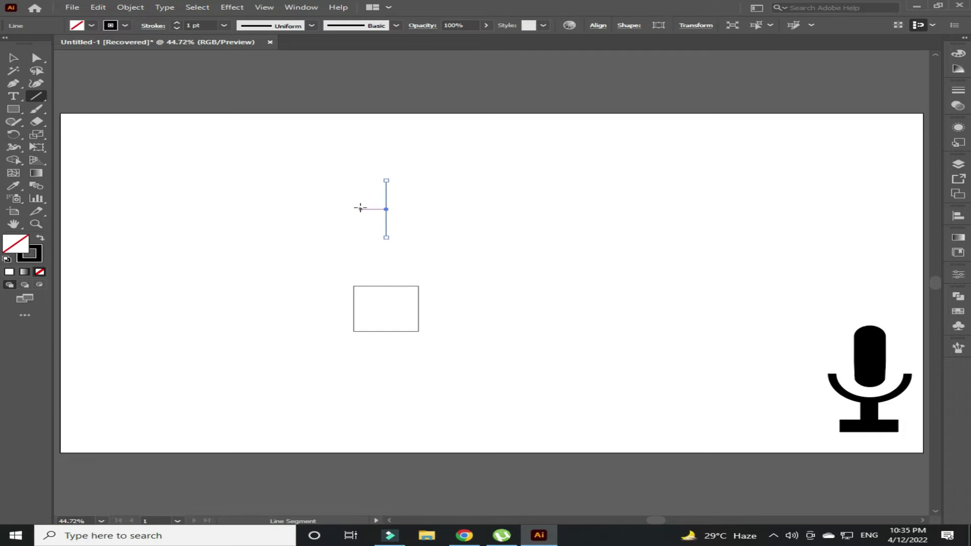
key("ctrl+c")
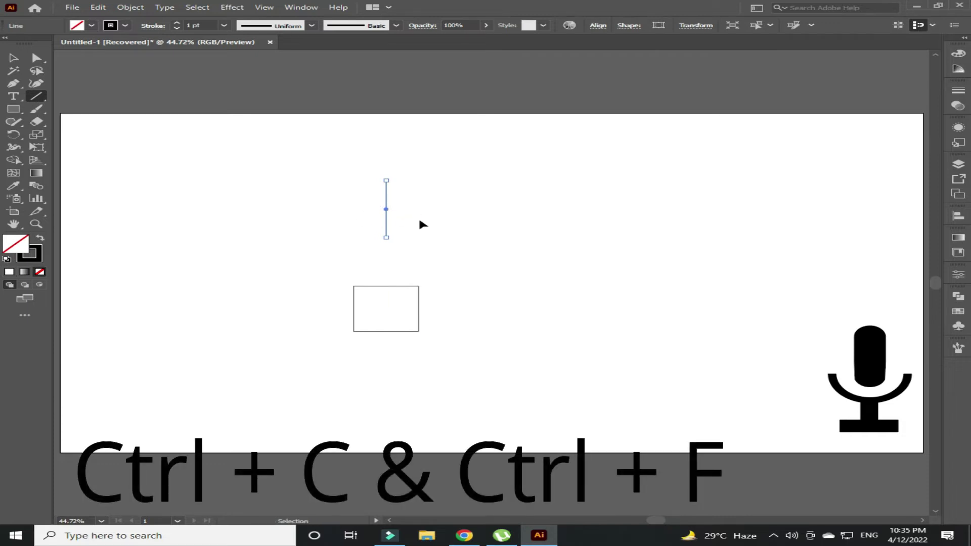
key("ctrl+f")
key("v")
left_click_drag(390, 177, 424, 207)
left_click(435, 191)
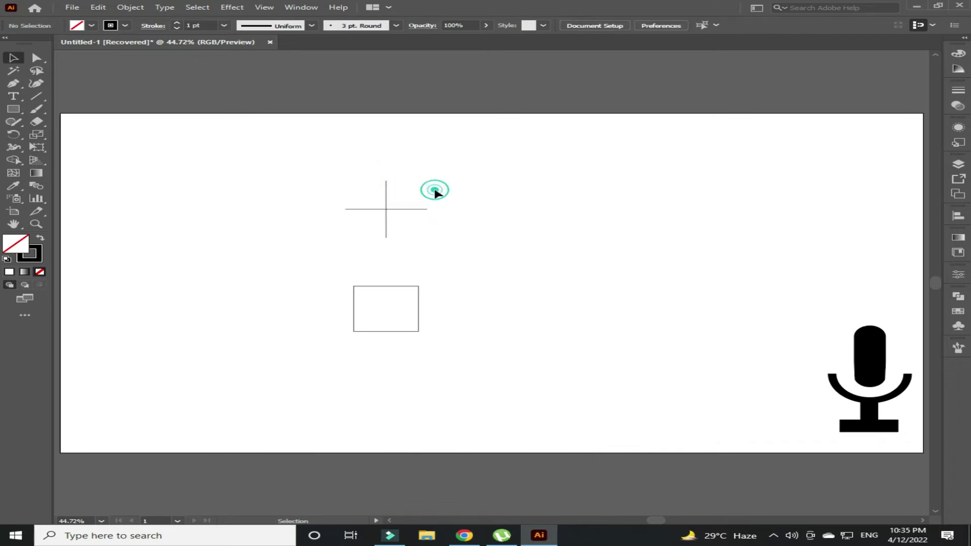
Set the stroke weight of both lines of the cross to 10 pt.
left_click_drag(368, 220, 328, 221)
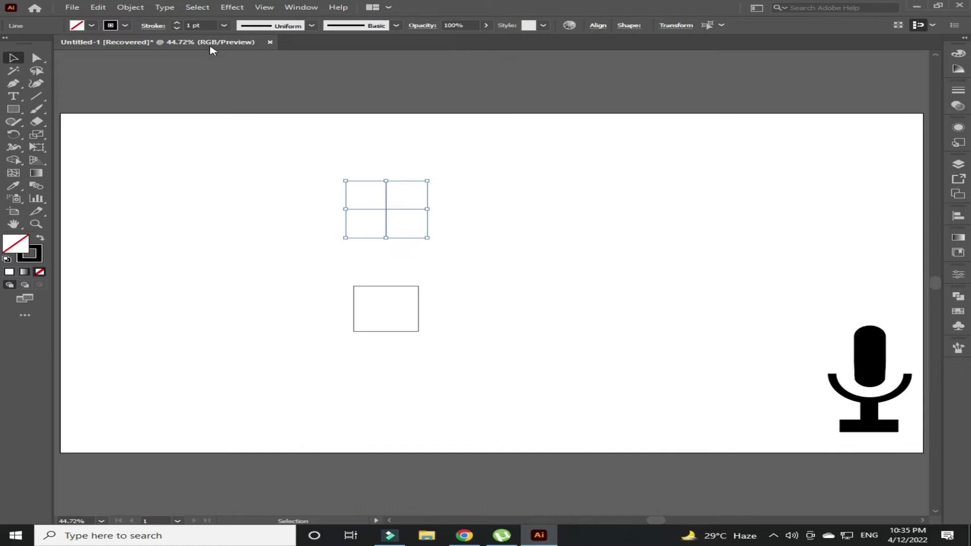
left_click(224, 25)
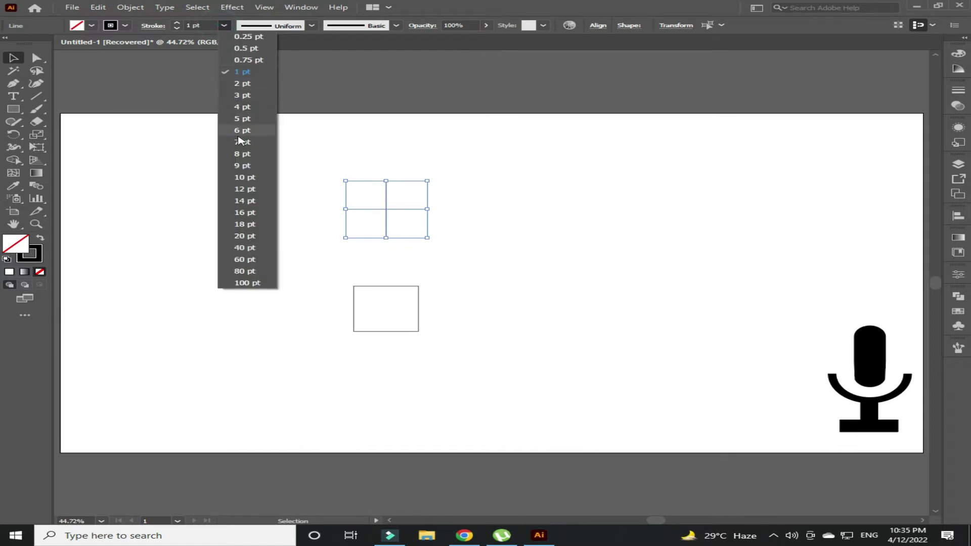
left_click(245, 174)
left_click(281, 221)
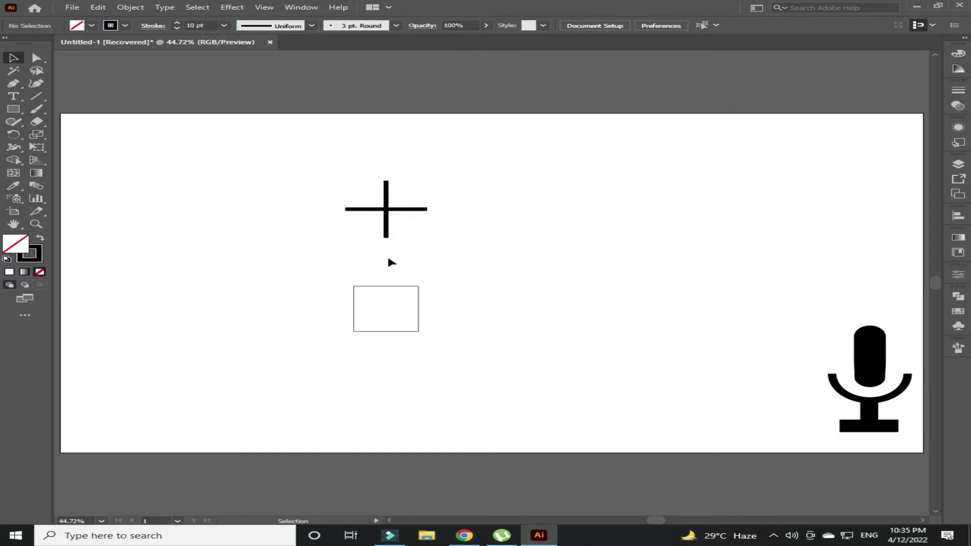
Copy the cross's 10 pt black stroke appearance onto the rectangle with the Eyedropper.
left_click(378, 286)
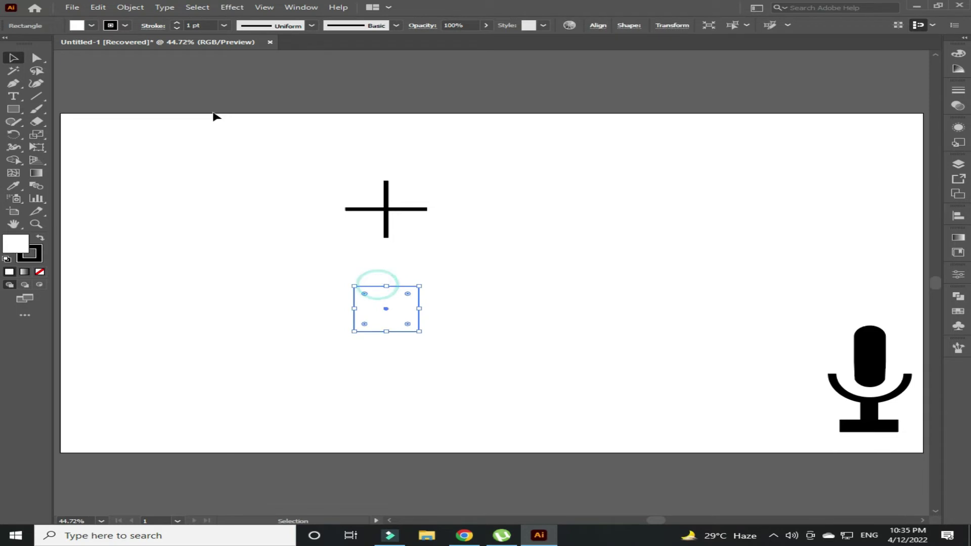
key("i")
left_click(395, 209)
key("v")
left_click(343, 231)
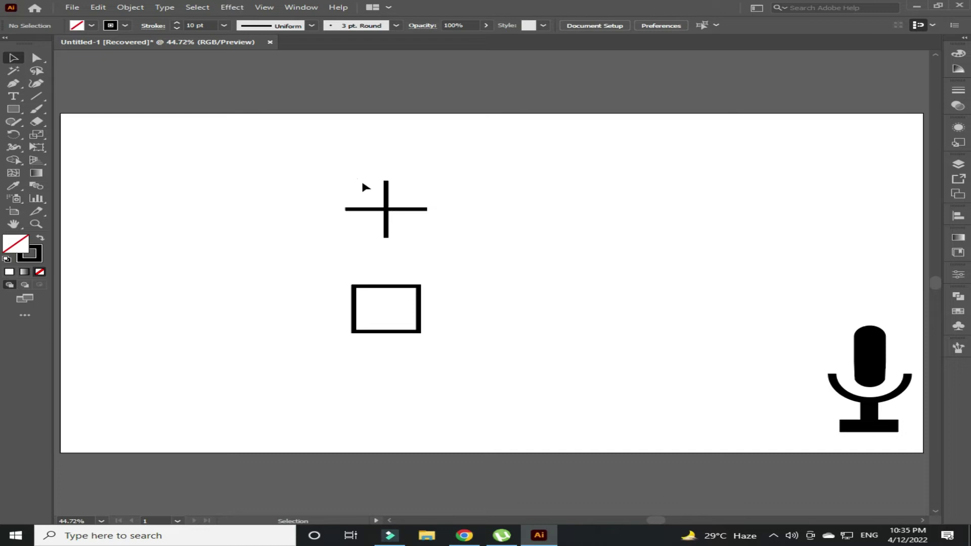
Give both lines of the cross round caps, then shrink the cross and centre it inside the rectangle.
left_click_drag(363, 185, 402, 234)
left_click(153, 26)
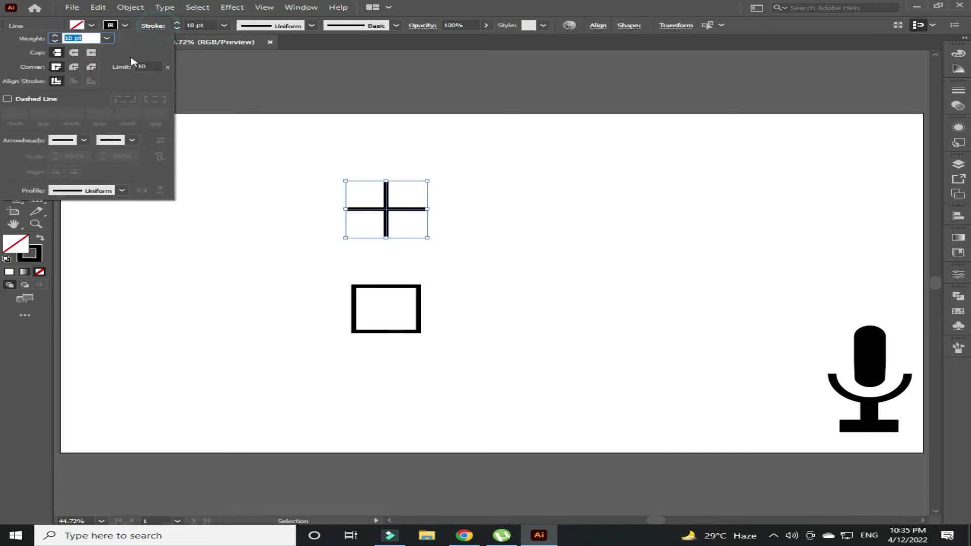
left_click(74, 53)
left_click(220, 189)
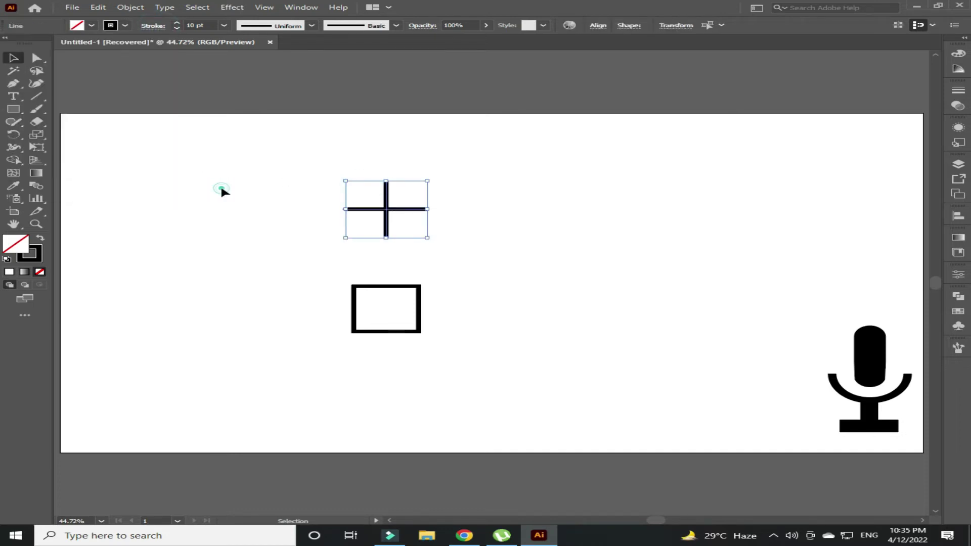
left_click_drag(392, 230, 388, 315)
left_click(472, 263)
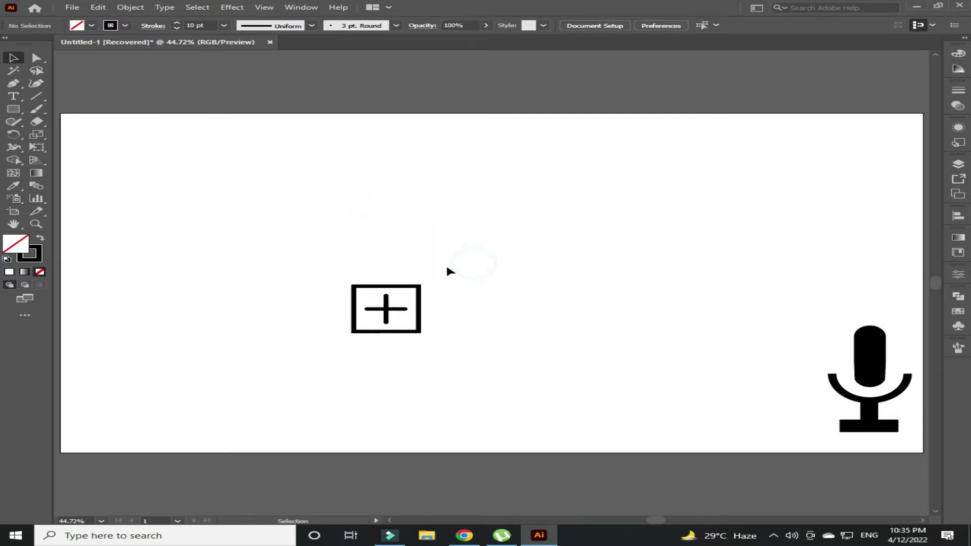
Round the corners of the rectangle and move the whole plus icon to the artboard's lower area, left of the microphone.
left_click(412, 285)
left_click_drag(411, 294, 401, 304)
left_click(458, 277)
left_click_drag(440, 260, 707, 408)
left_click(493, 321)
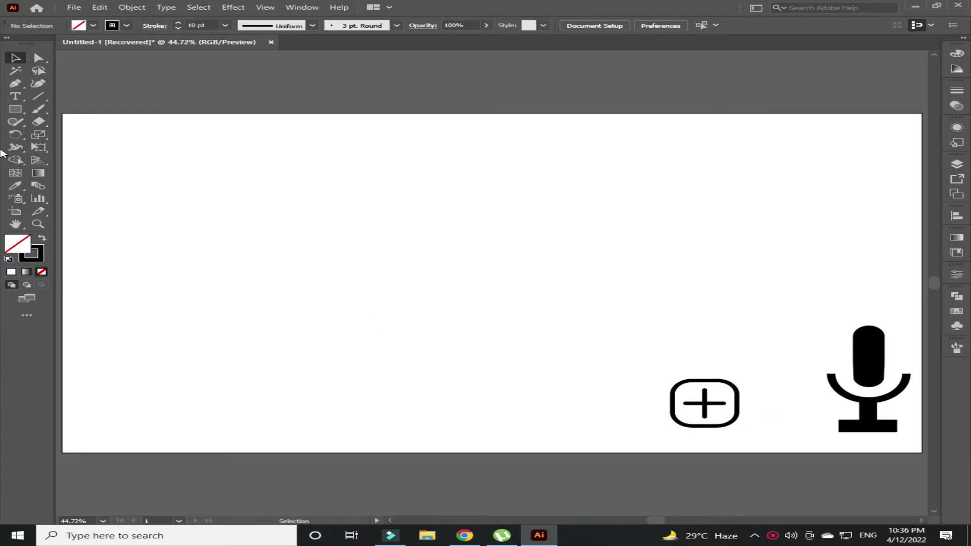
Draw an unfilled circle with a 10 pt black outline on the empty area left of the artboard's centre.
left_click_drag(14, 115, 91, 135)
left_click_drag(400, 267, 438, 292)
key("v")
left_click(262, 248)
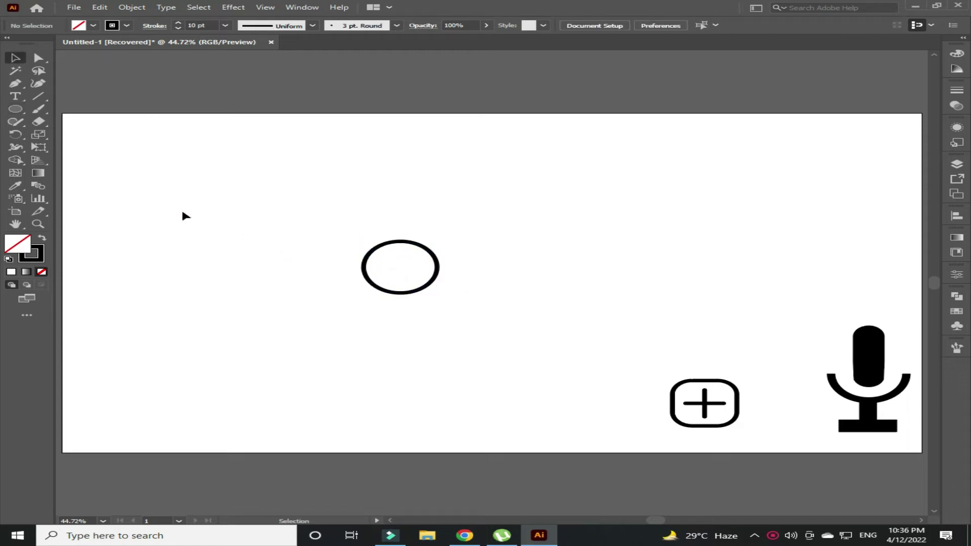
Draw a short diagonal line outward from the circle's lower-right edge as a magnifying glass handle.
left_click(38, 98)
mouse_move(436, 292)
left_mouse_down()
mouse_move(471, 315)
mouse_move(447, 298)
left_mouse_up()
key("v")
left_click(390, 342)
Give the handle line round caps and shift it up and left so its end overlaps the circle.
left_click(455, 306)
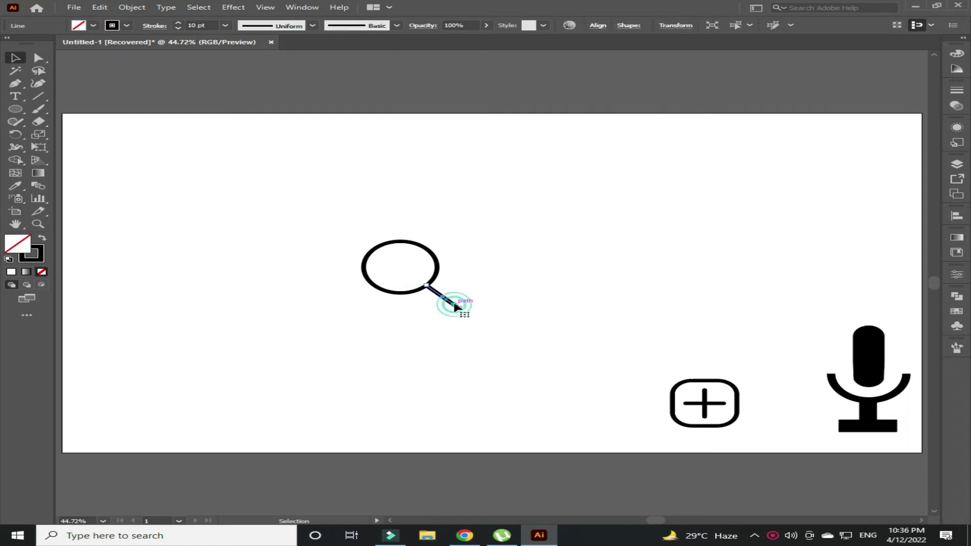
left_click(165, 25)
left_click(76, 52)
left_click(245, 160)
left_click_drag(447, 300, 444, 298)
left_click(564, 288)
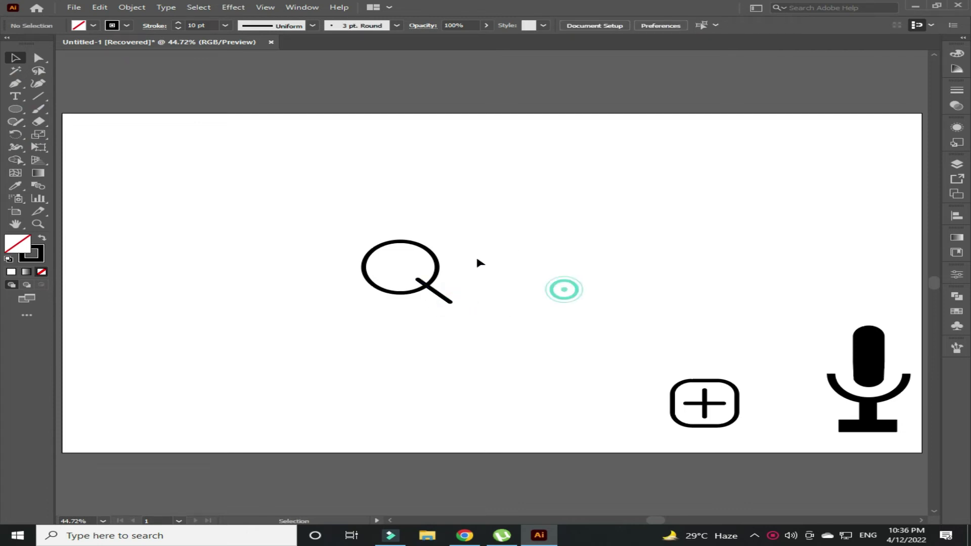
Remove the part of the handle line inside the circle with the Shape Builder tool.
left_click_drag(464, 234, 399, 288)
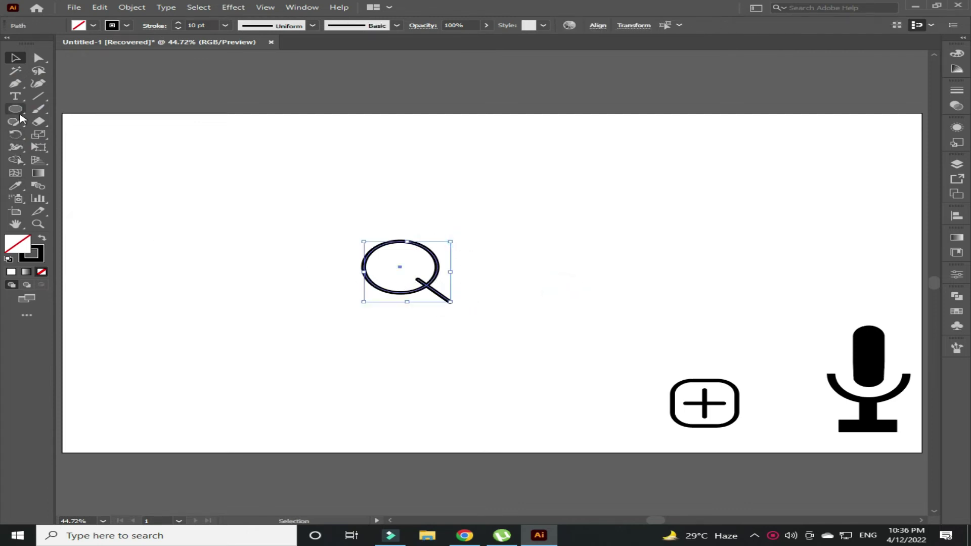
left_click(16, 160)
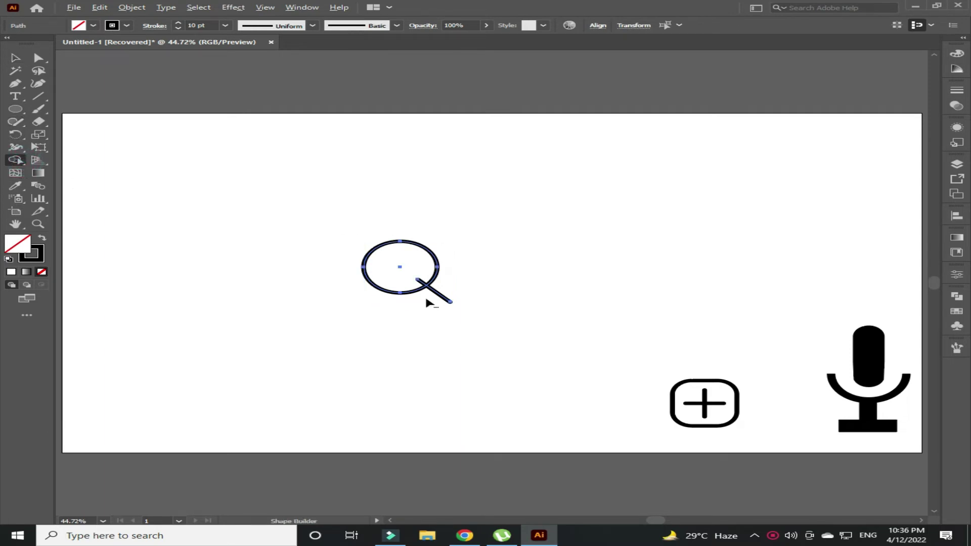
left_click(421, 281, "alt")
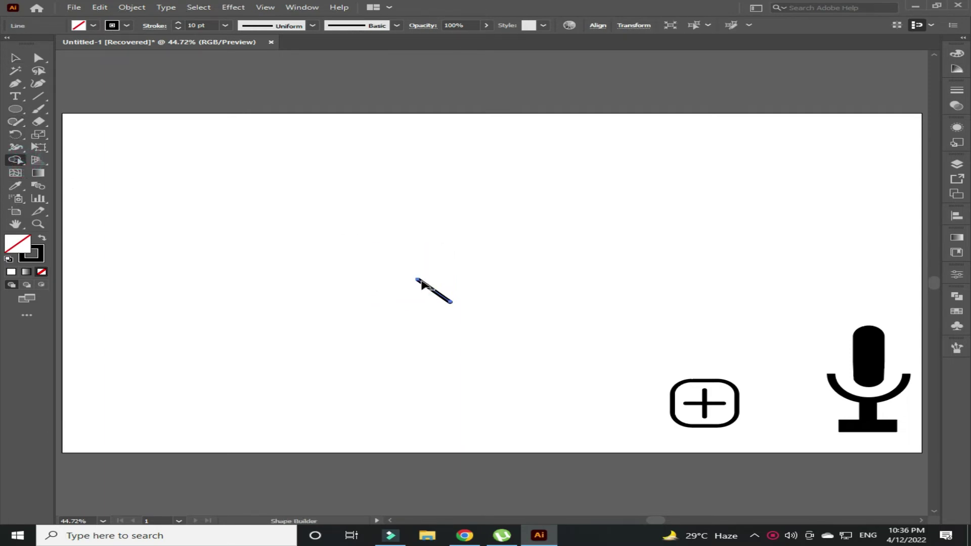
key("ctrl+z")
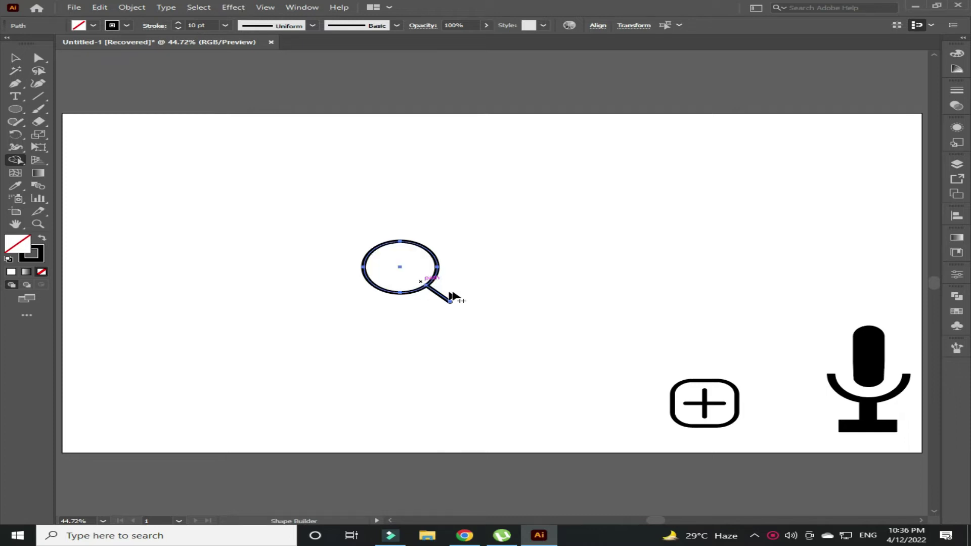
key("v")
left_click(563, 270)
Set the stroke weight of the magnifying glass's circle and handle to 14 pt.
left_click_drag(507, 217, 354, 318)
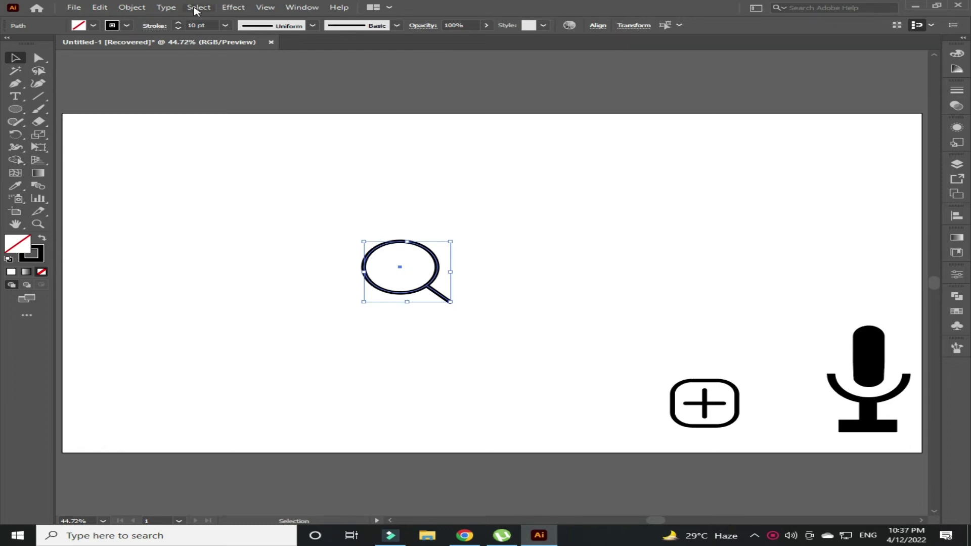
left_click(224, 25)
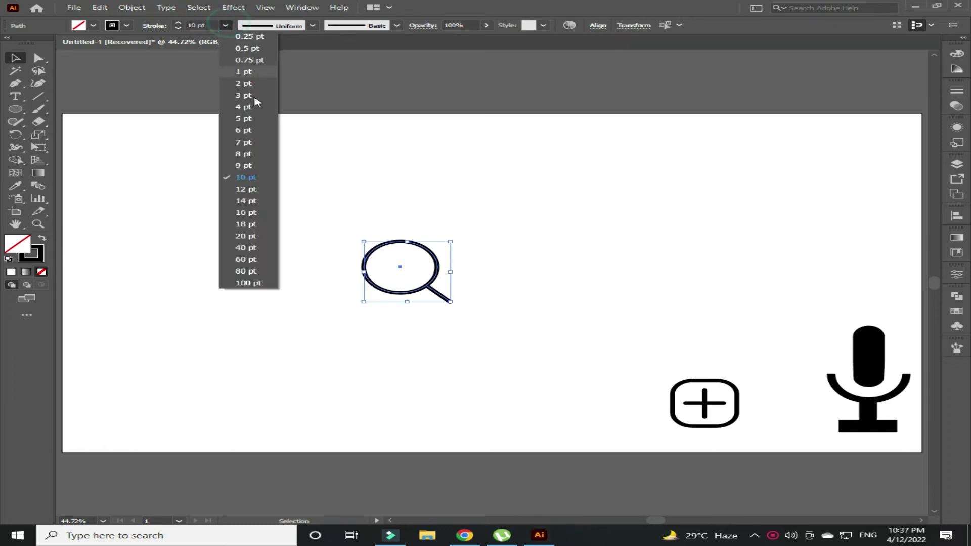
left_click(255, 205)
left_click(358, 235)
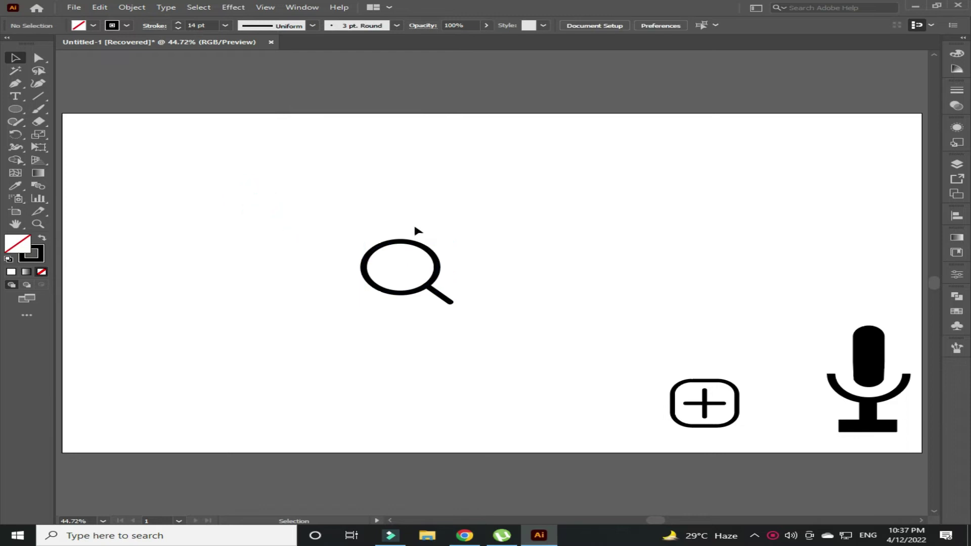
Shrink the magnifying glass and move it to the artboard's lower area, left of the plus icon.
left_click_drag(410, 299, 588, 413)
left_click(362, 317)
left_click(574, 418)
left_click(625, 399)
left_click(568, 323)
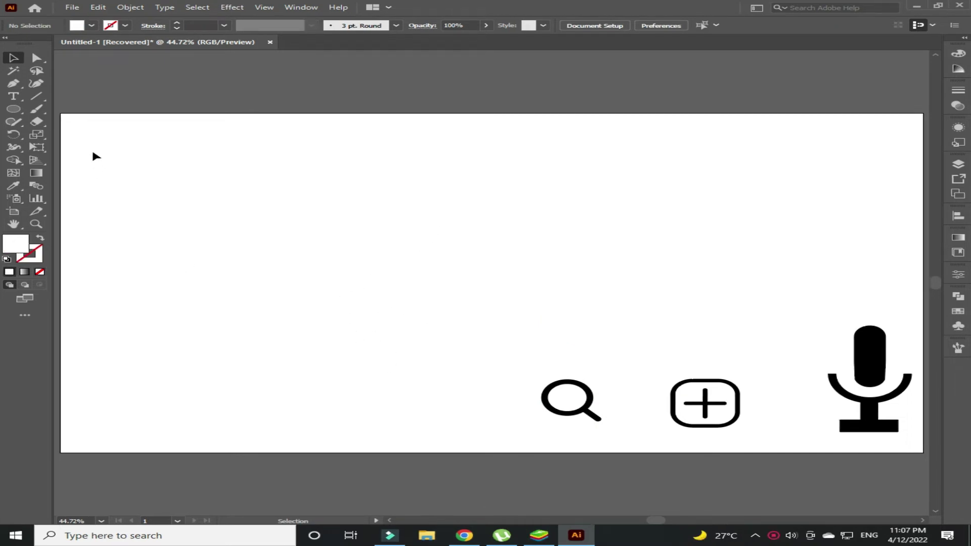
Draw a small circle on the empty area left of the artboard's centre.
left_click(10, 110)
left_click_drag(379, 314, 403, 322)
key("v")
left_click(472, 282)
Give the small circle no fill and a 1 pt black stroke.
left_click(381, 331)
left_click(40, 240)
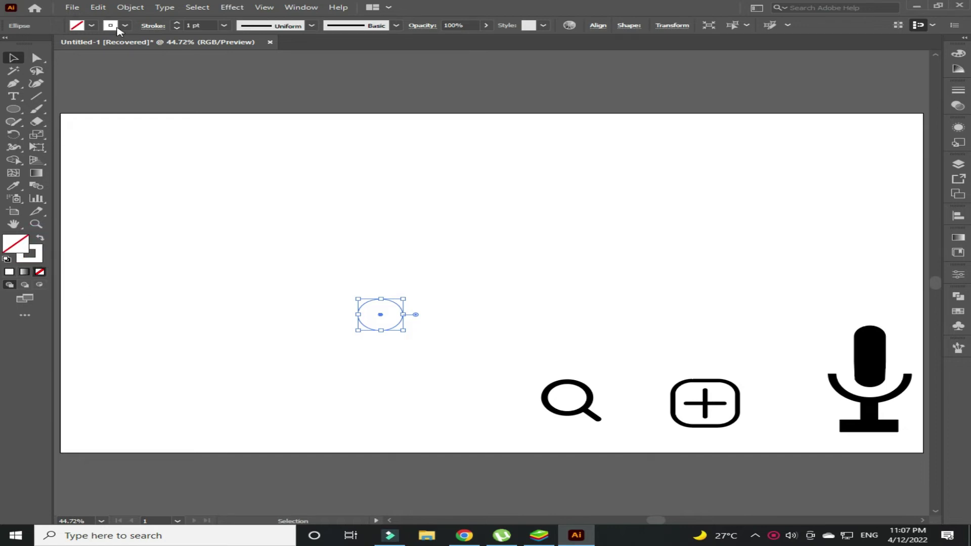
left_click(125, 25)
left_click(40, 43)
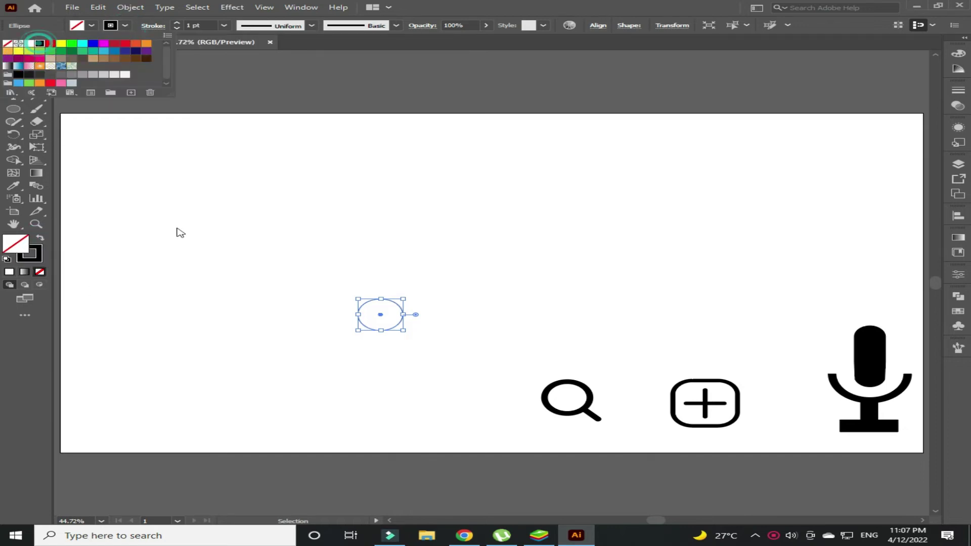
left_click(211, 256)
Draw an outlined rectangle, about twice the circle's width, just below the small circle.
left_click_drag(18, 114, 65, 103)
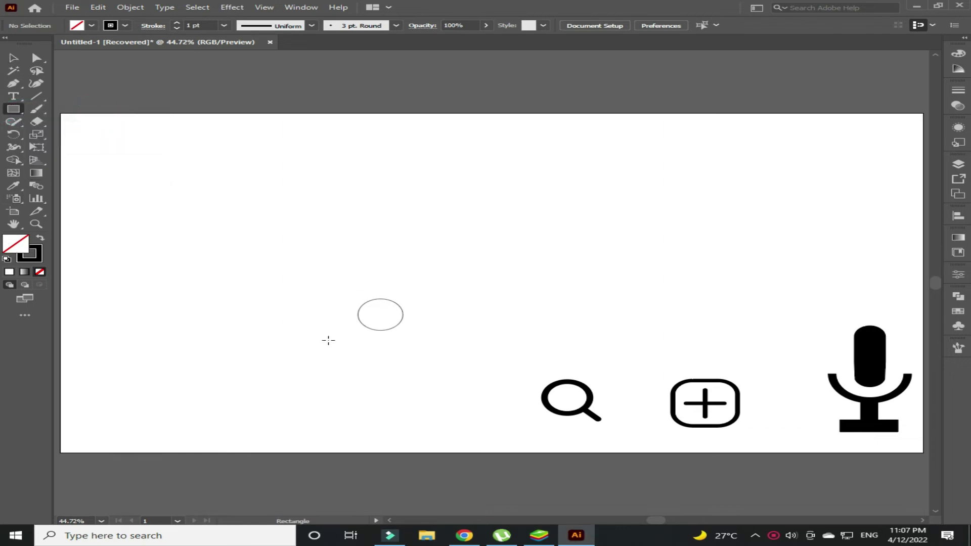
left_click_drag(328, 337, 405, 372)
key("v")
left_click(489, 262)
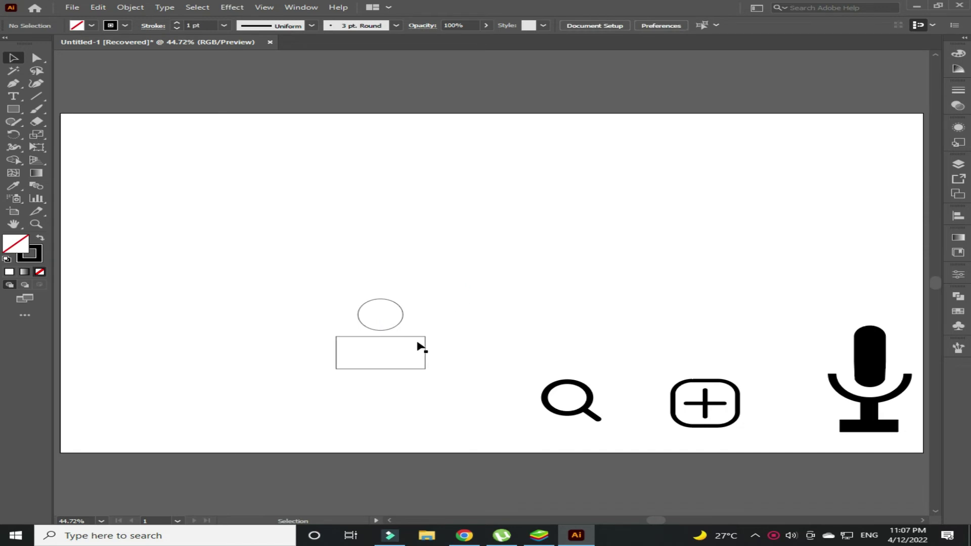
Align the rectangle horizontally to the centre of the small circle, using the circle as key object.
left_click(405, 368)
left_click_drag(440, 289, 349, 370)
left_click(392, 329)
left_click(596, 27)
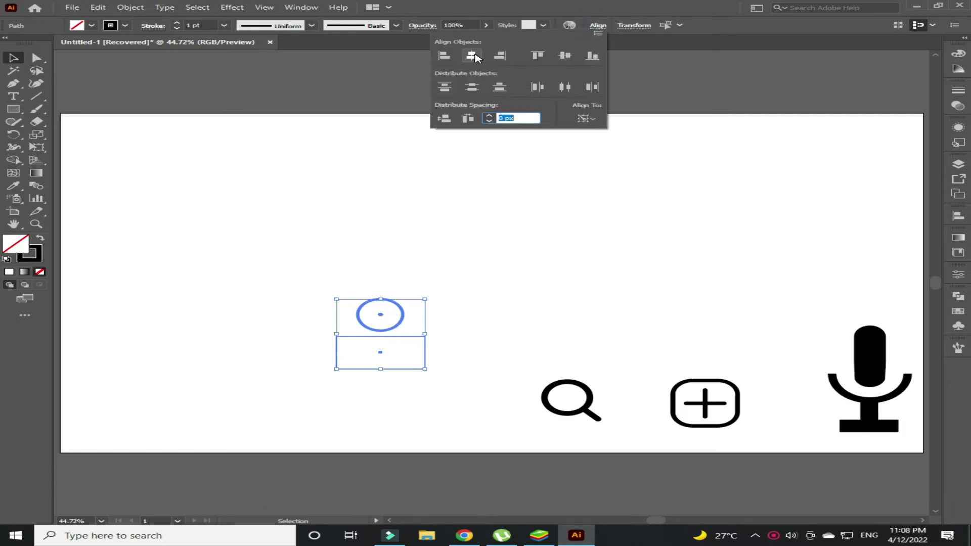
left_click(476, 57)
left_click(531, 230)
left_click(531, 230)
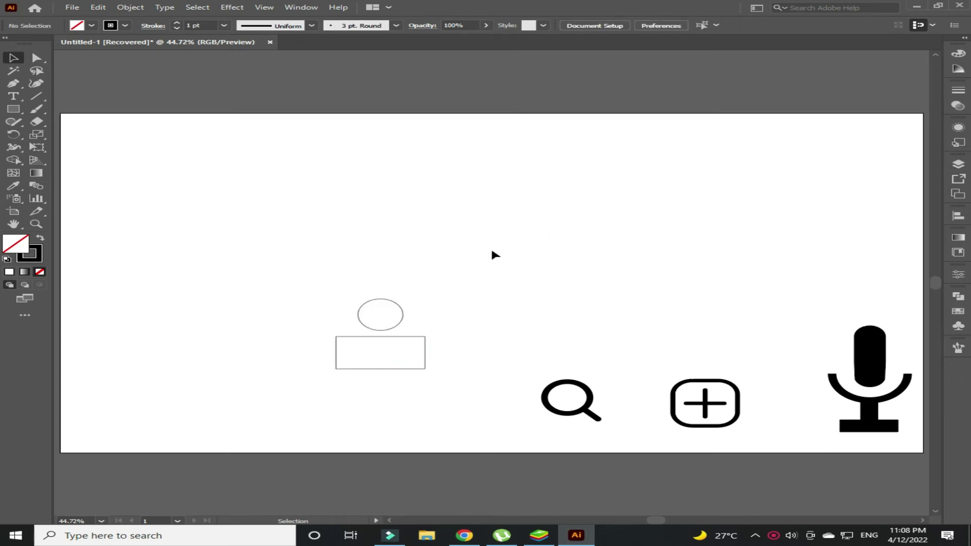
Draw a large circle around the small one, with its lower part overlapping the rectangle.
left_click(13, 108)
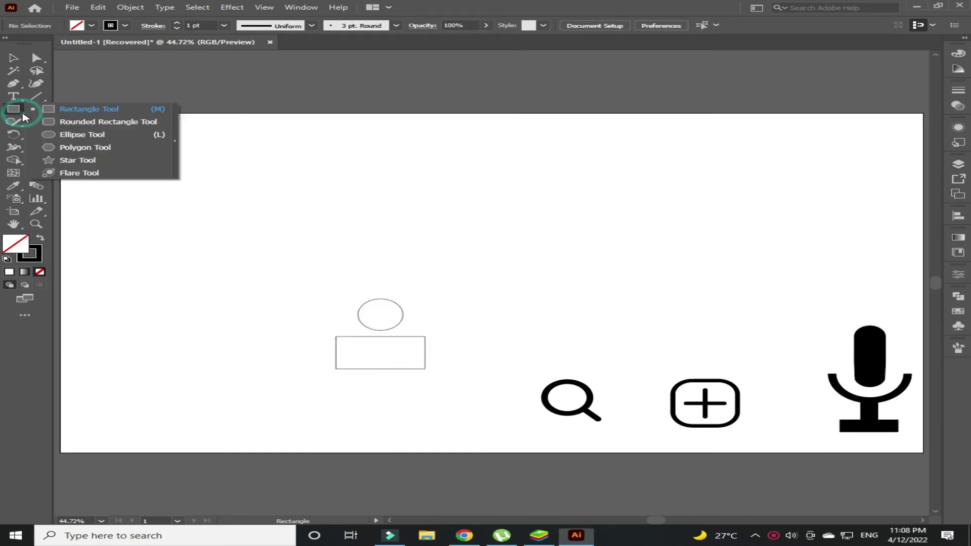
left_click(82, 135)
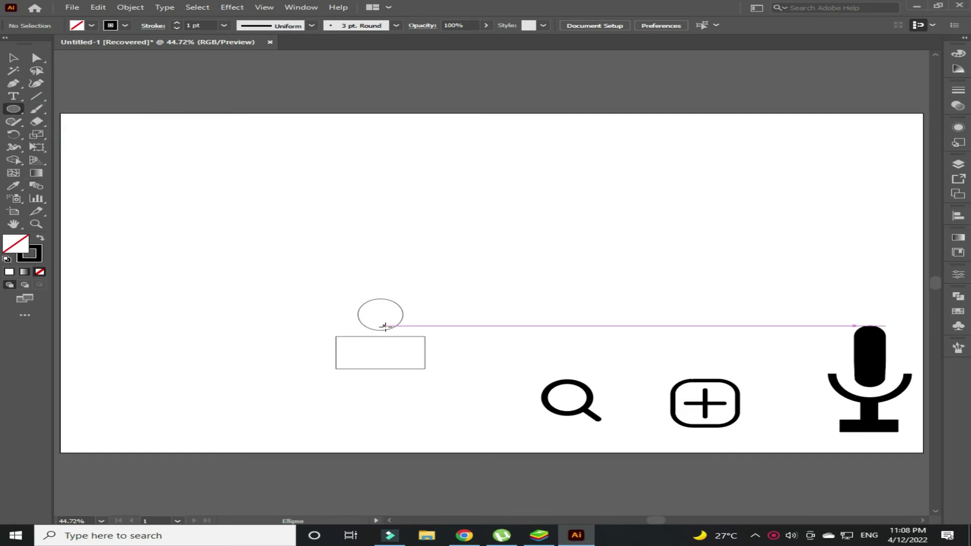
left_click_drag(380, 330, 435, 356)
key("v")
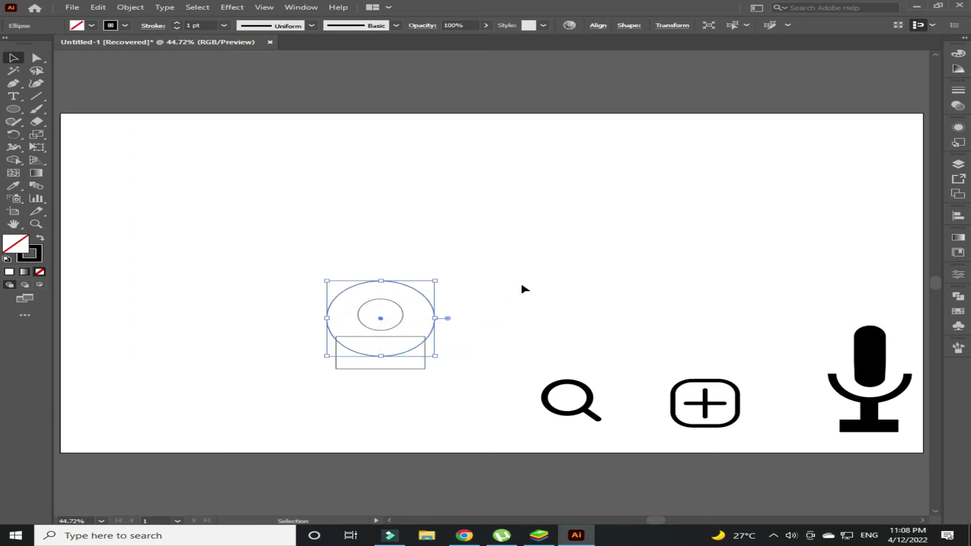
left_click(521, 285)
Remove the part of the rectangle outside the large circle with the Shape Builder tool.
left_click_drag(552, 234, 344, 357)
left_click(14, 159)
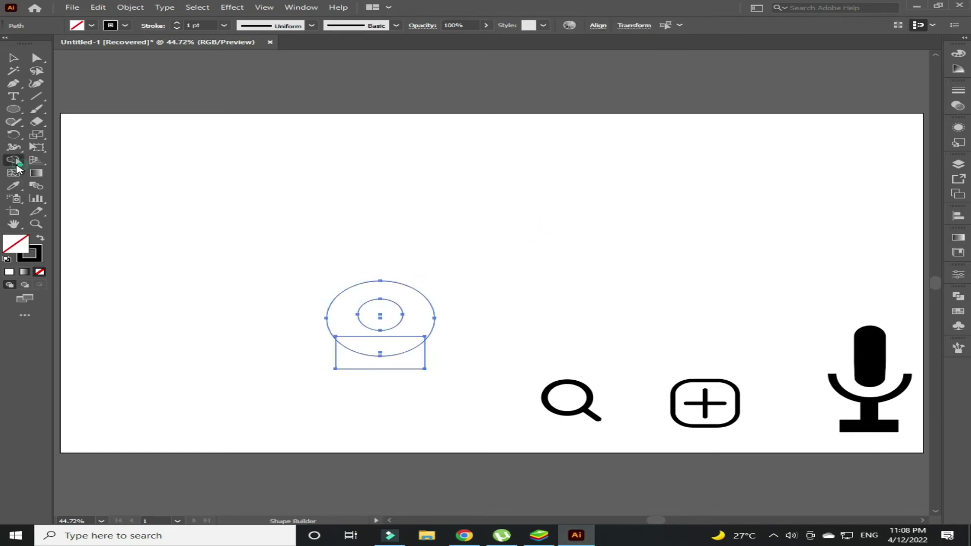
left_click(350, 359)
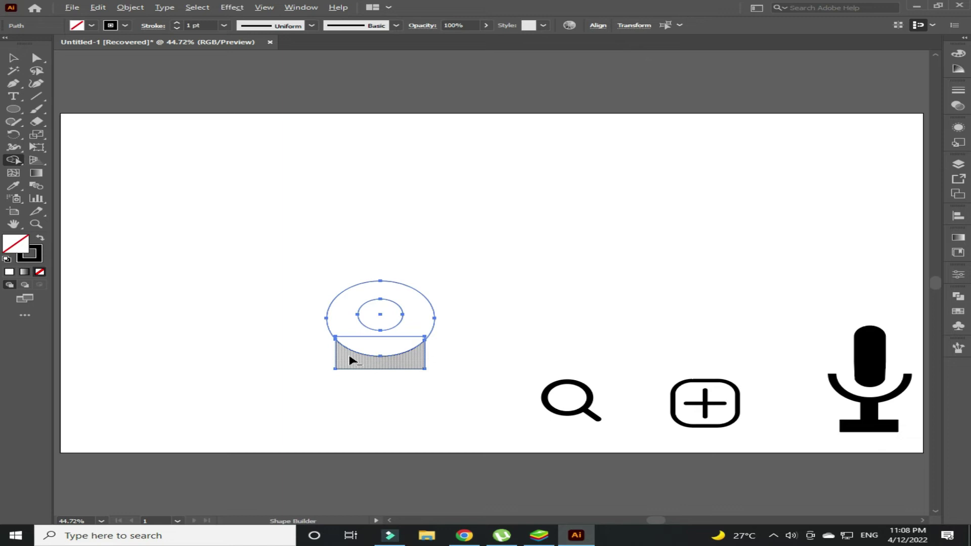
left_click(353, 361, "alt")
key("v")
left_click(254, 336)
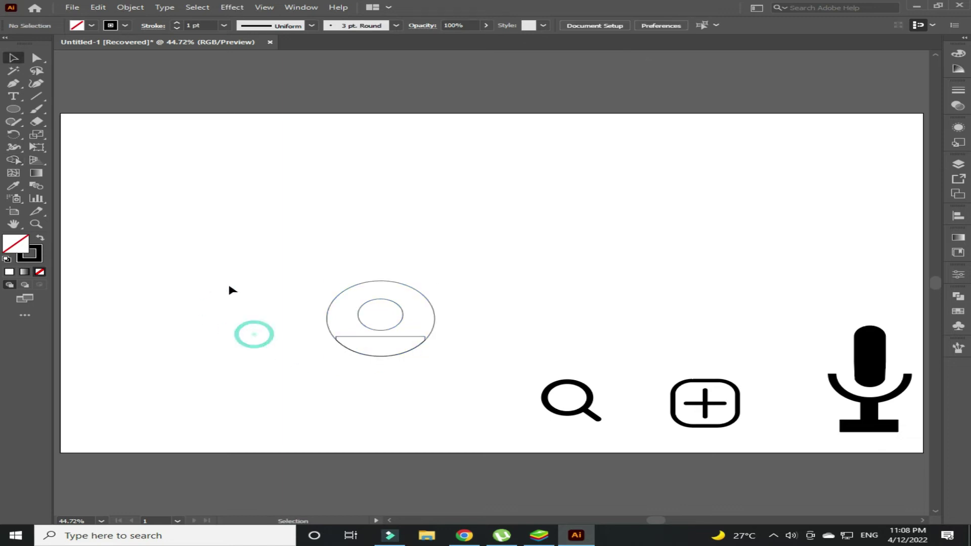
Fill the large circle with black without a stroke and send it to the back.
left_click(334, 312)
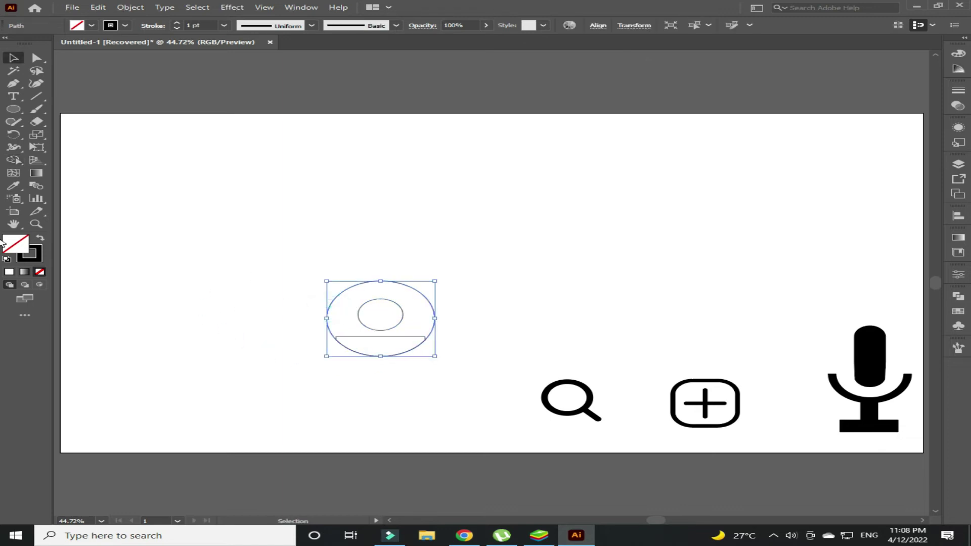
left_click(41, 240)
right_click(379, 328)
mouse_move(471, 273)
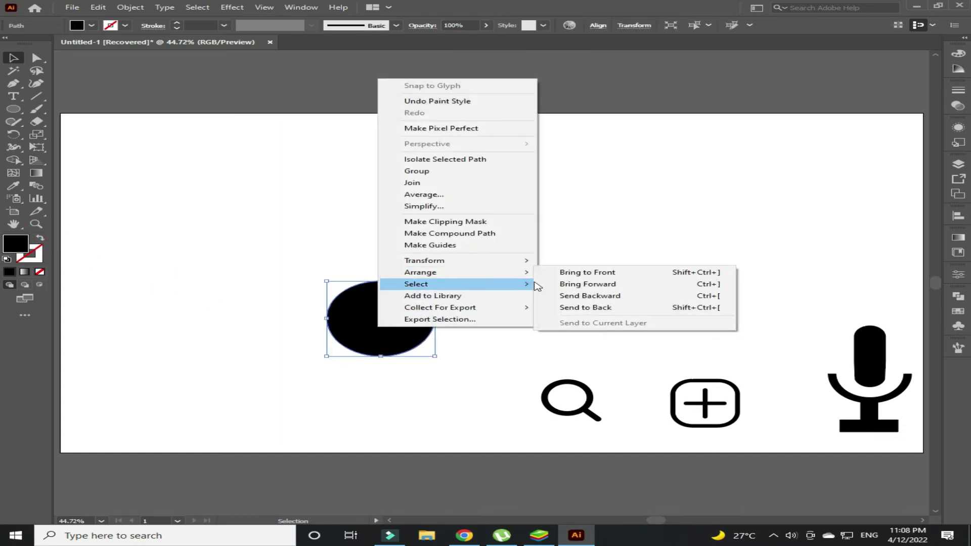
left_click(579, 308)
left_click(546, 306)
Fill the small circle and the trimmed rectangle below it with white, without a stroke.
left_click_drag(383, 320, 399, 328)
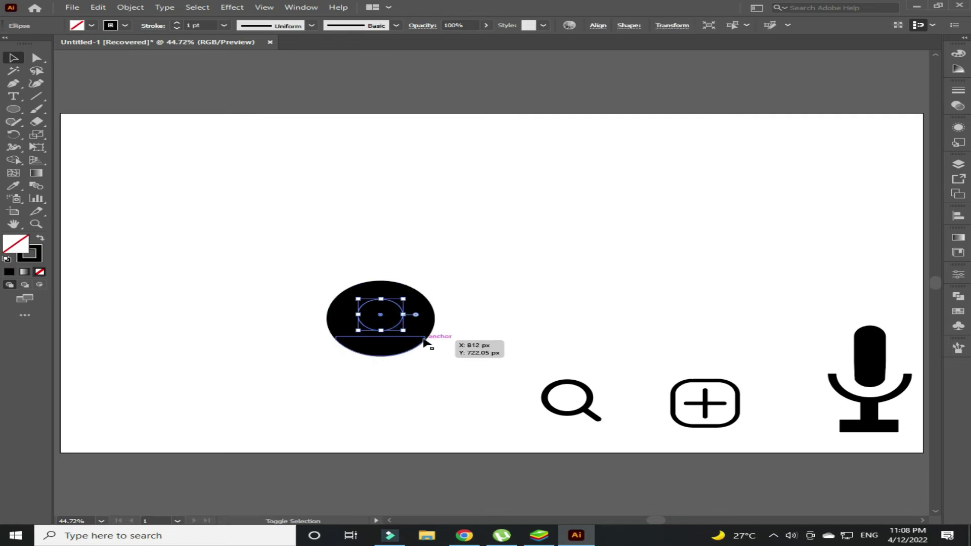
left_click(424, 343, "shift")
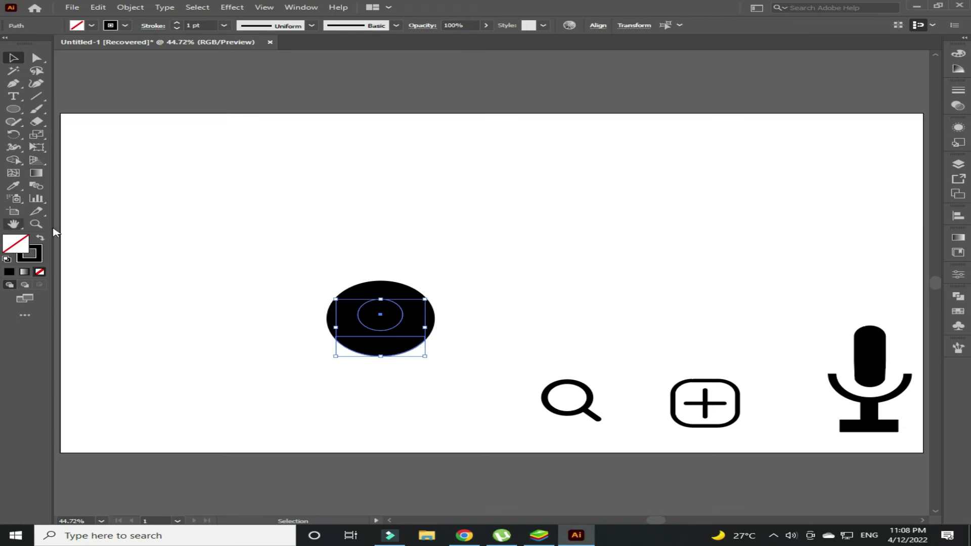
left_click(42, 239)
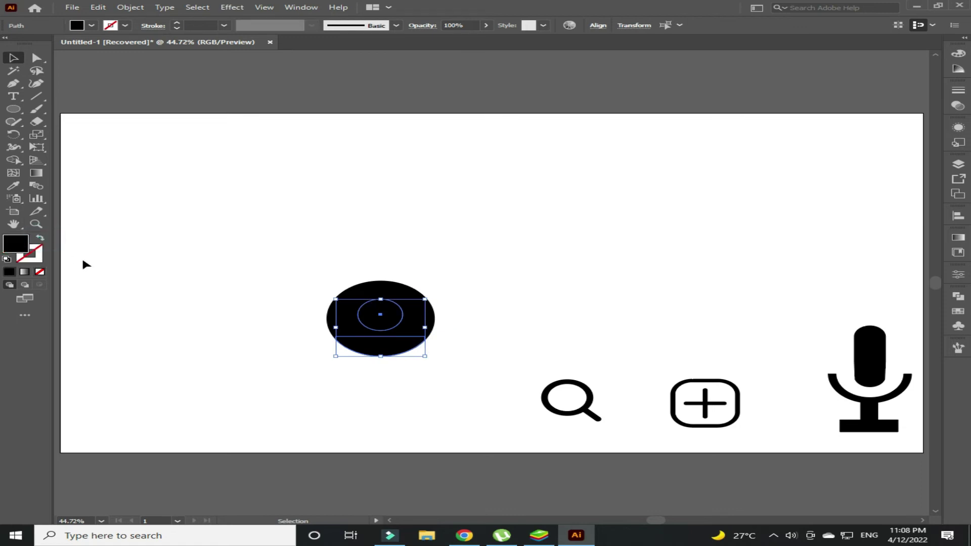
key("comma")
left_click(162, 257)
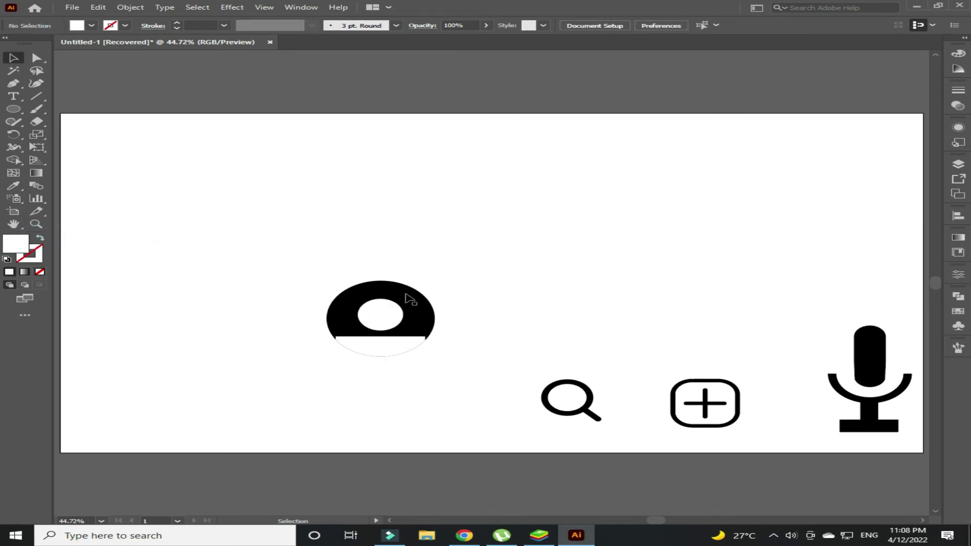
Change the fill of the profile icon's large circle to dark red.
left_click(356, 302)
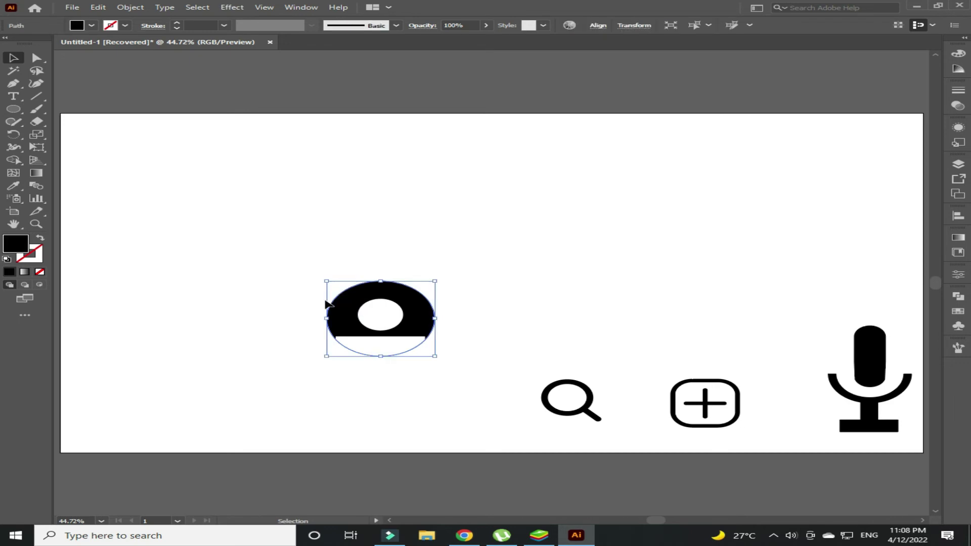
double_click(26, 244)
left_click(447, 297)
left_click(91, 27)
left_click(115, 45)
left_click(226, 169)
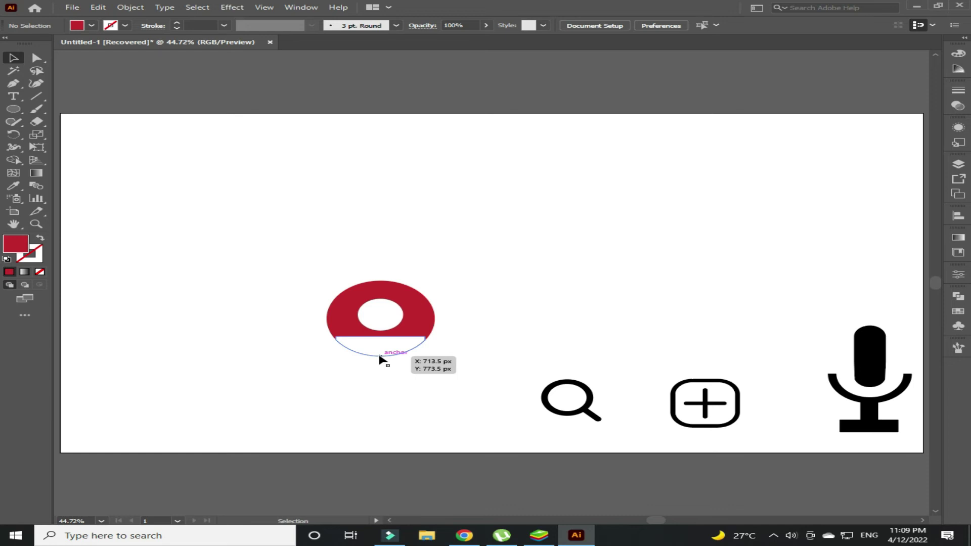
Group the parts of the profile icon and place it beside the magnifying glass, in line with the other icons.
left_click_drag(271, 201, 429, 405)
right_click(429, 404)
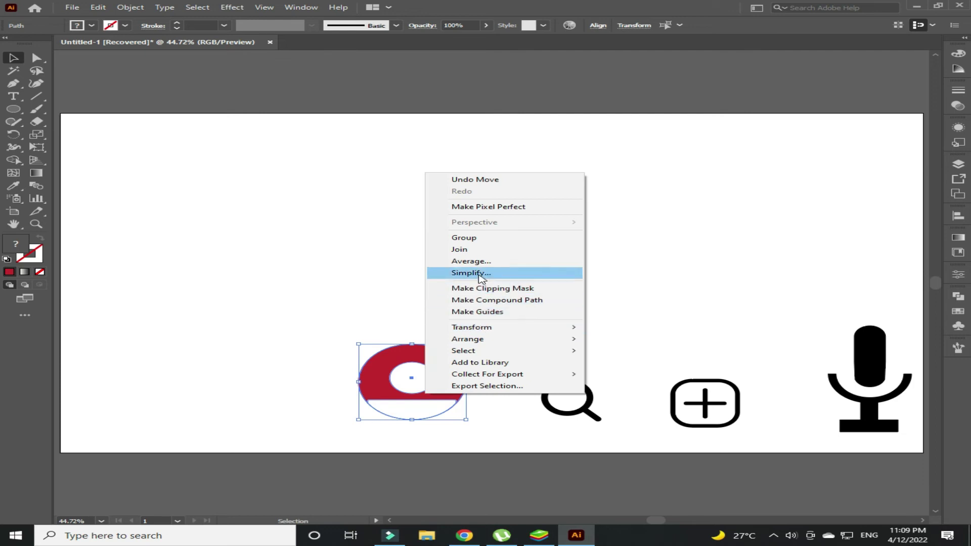
left_click(487, 237)
left_click(562, 238)
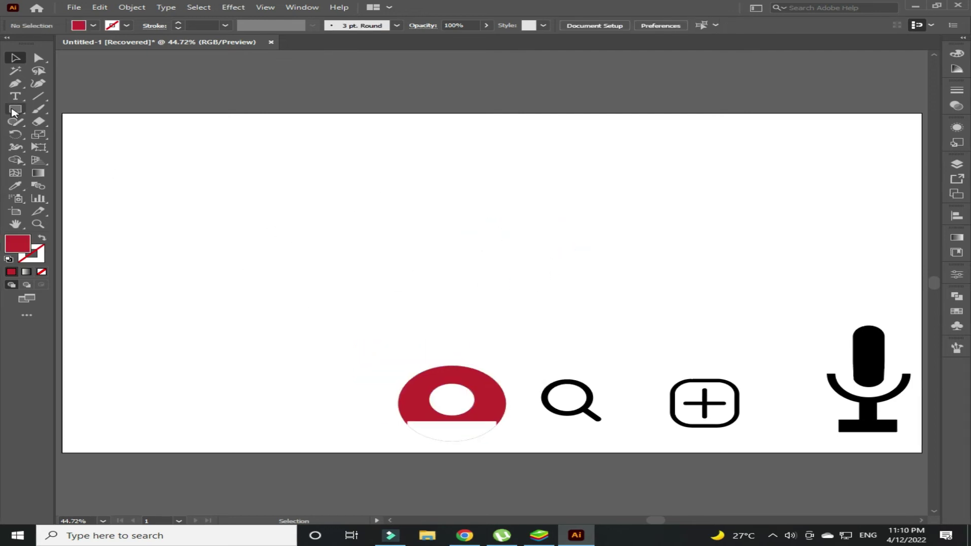
Draw a tall dark red rectangle in the empty area above the icons and fully round its corners.
left_click(14, 109)
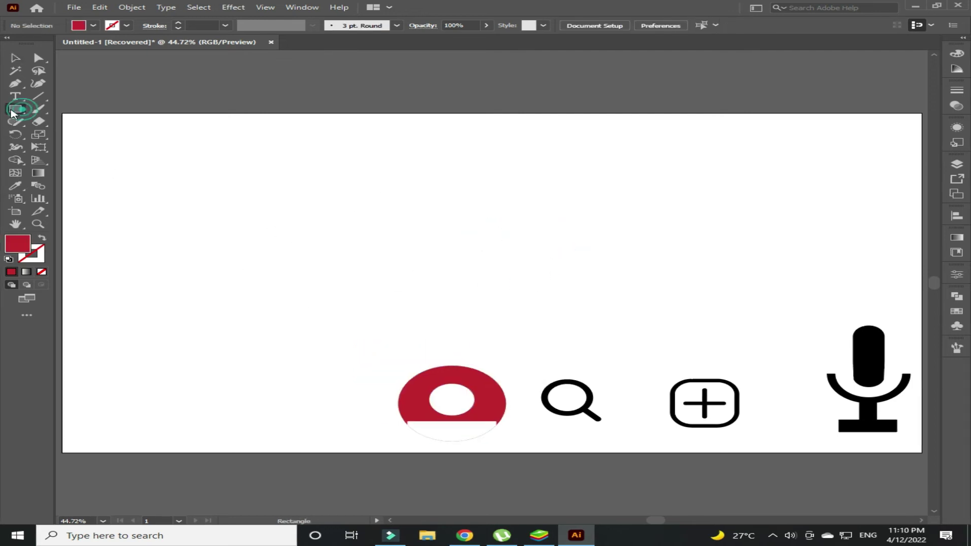
left_click_drag(250, 201, 326, 317)
key("v")
left_click_drag(315, 209, 288, 223)
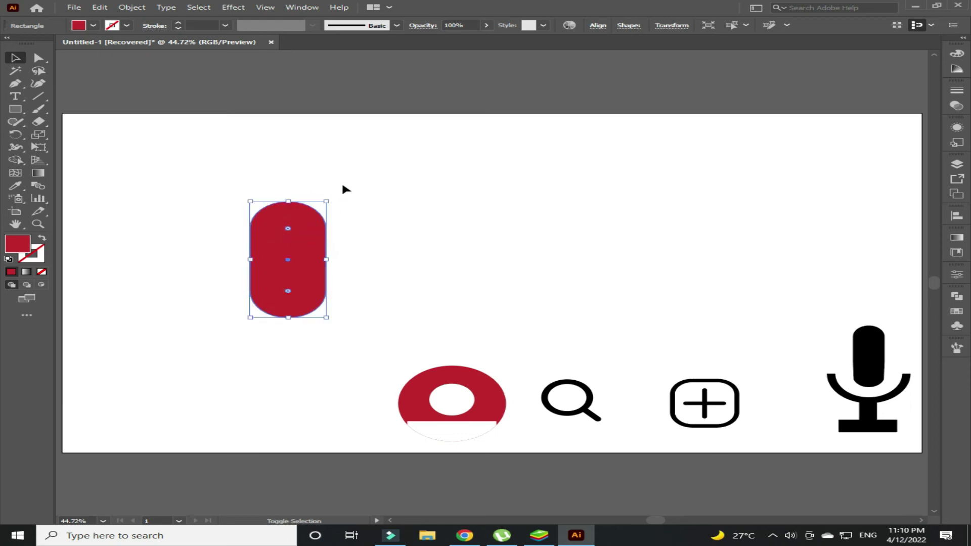
Rotate the rounded rectangle to a diagonal and add a copy reflected across the vertical axis so the two cross.
left_click_drag(332, 196, 271, 188)
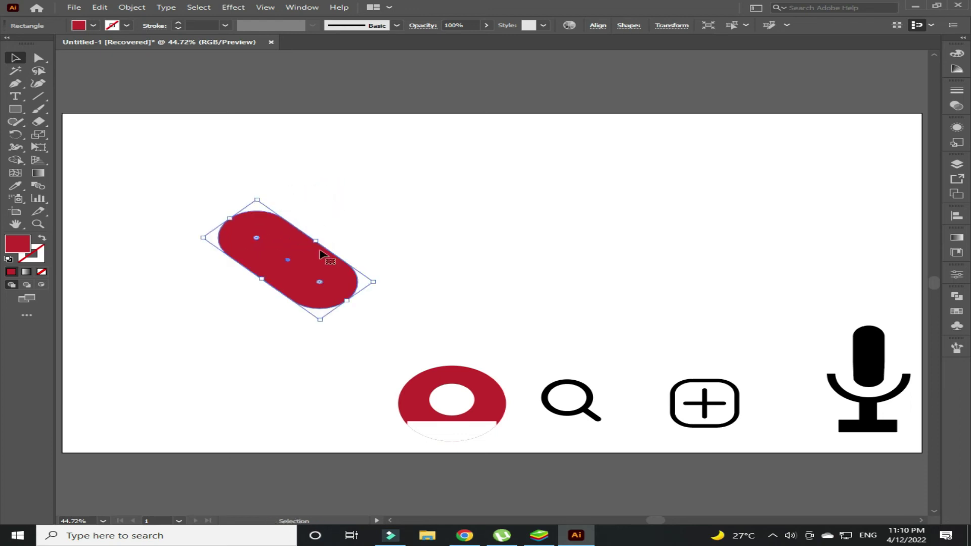
right_click(279, 252)
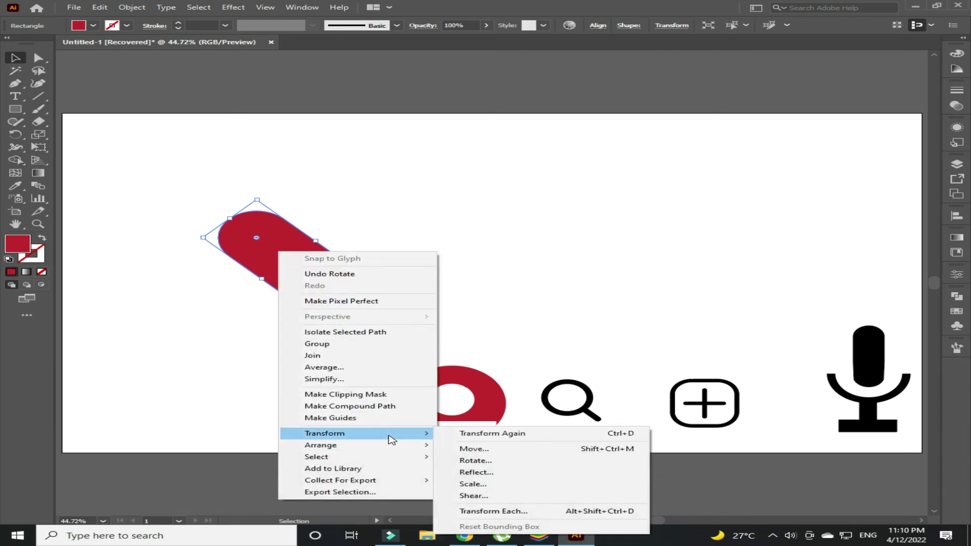
left_click(471, 472)
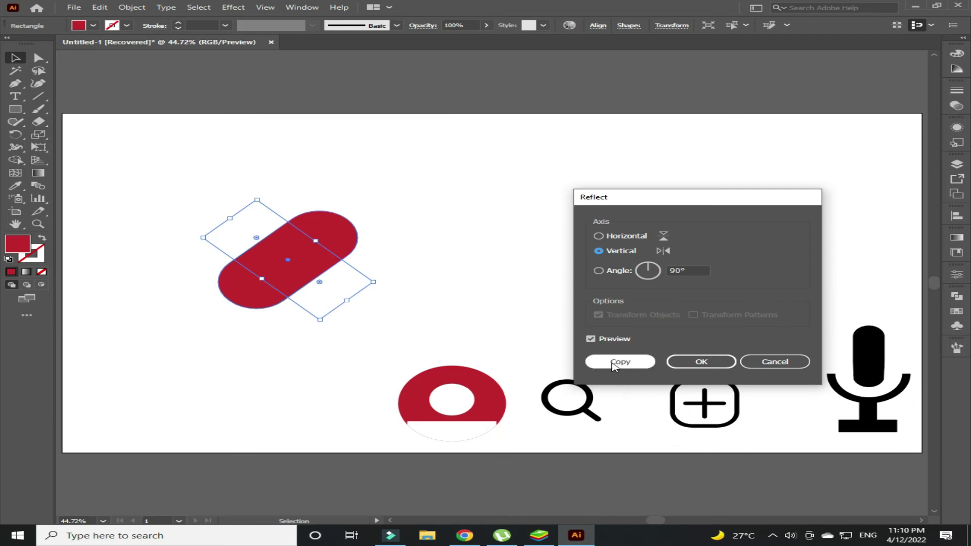
left_click(619, 364)
left_click(454, 292)
Remove the two lower lobes of the crossed shapes and merge the remaining regions into a heart with the Shape Builder tool.
left_click_drag(418, 167, 253, 297)
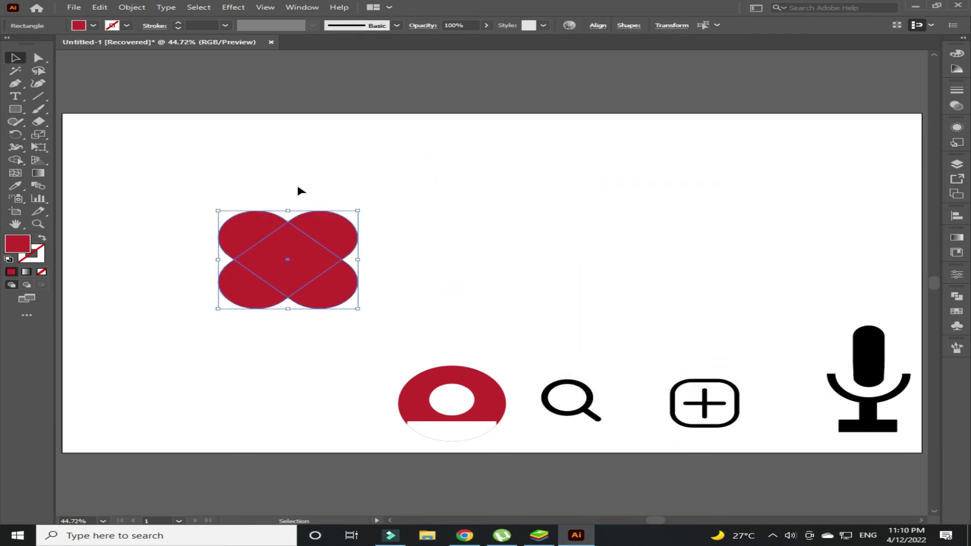
left_click(15, 160)
left_click(234, 295, "alt")
left_click(326, 292, "alt")
mouse_move(247, 234)
left_mouse_down()
mouse_move(287, 245)
mouse_move(324, 234)
left_mouse_up()
Move the heart down into the icon row, beside the profile icon.
key("v")
left_click_drag(324, 273, 309, 390)
left_click(323, 300)
Draw a dark red rectangle, slightly wider than tall, above the heart and profile icons as the body of a house.
key("a")
left_click(16, 109)
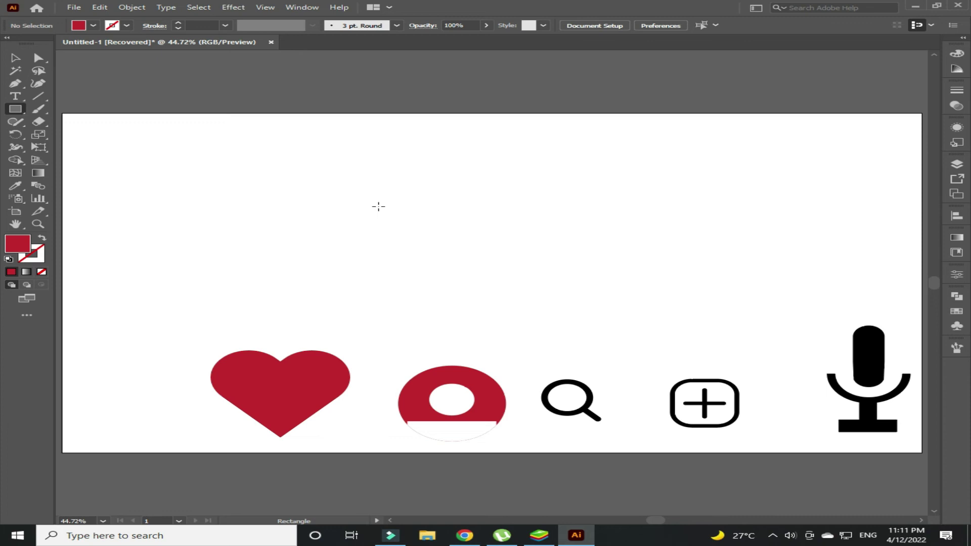
left_click_drag(383, 223, 435, 283)
key("v")
left_click(488, 263)
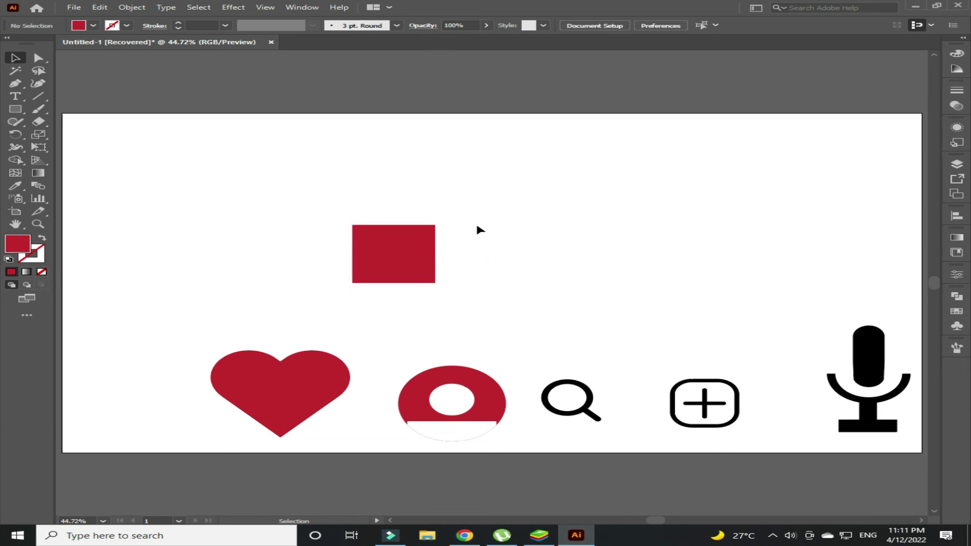
Add an anchor point at the middle of the rectangle's top edge and pull it up to form a roof peak.
left_click(354, 262)
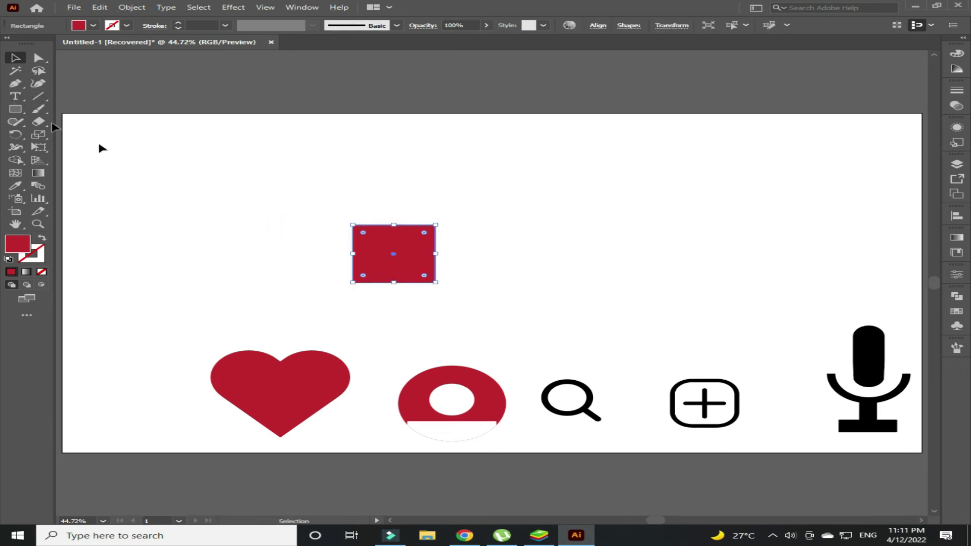
left_click(16, 82)
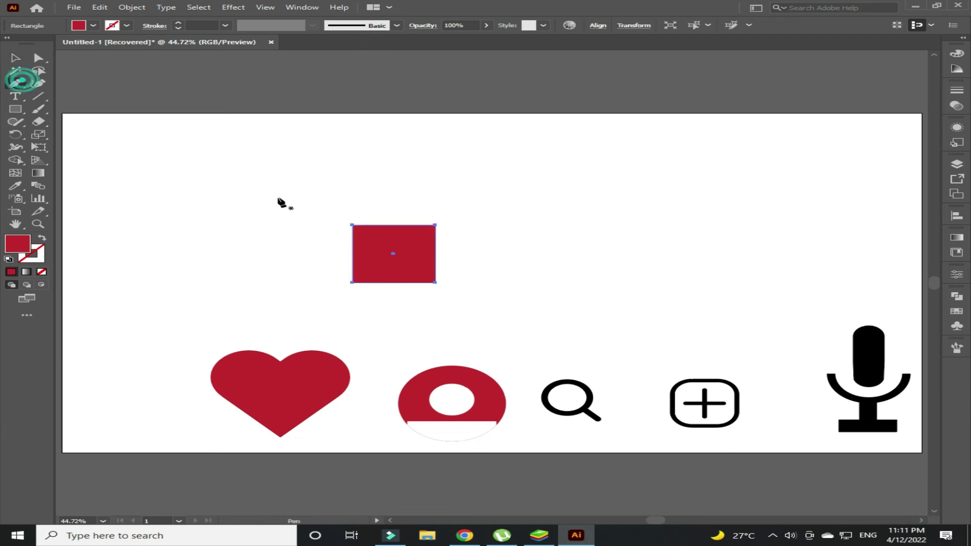
left_click(398, 226)
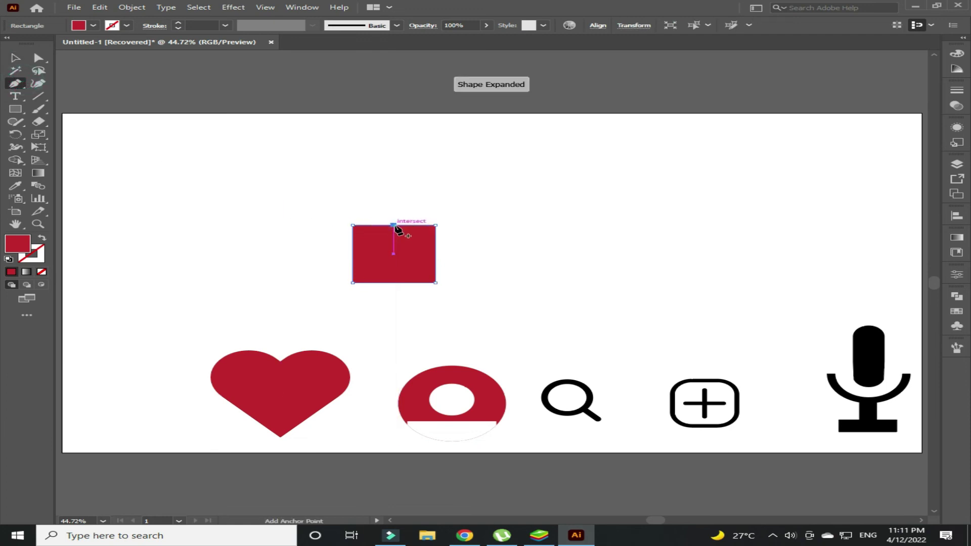
key("v")
left_click(285, 192)
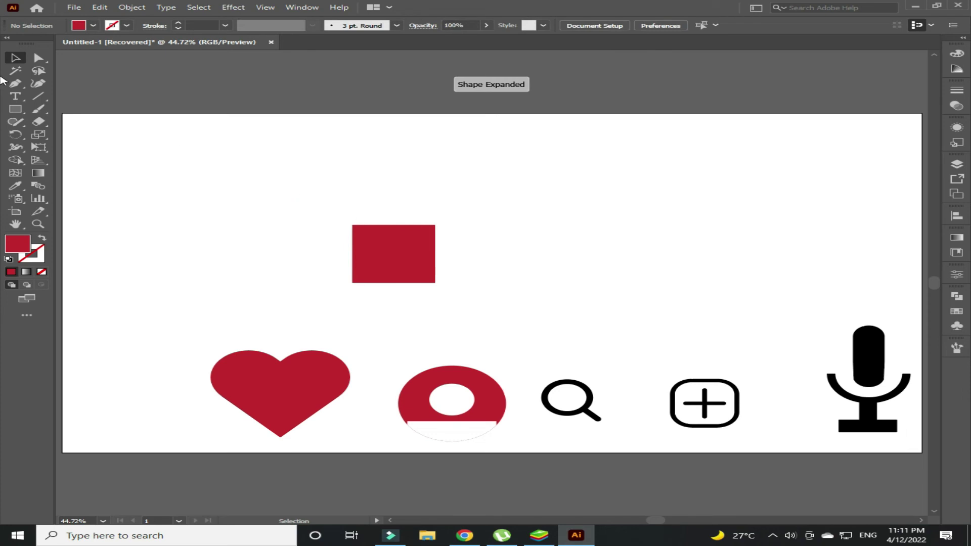
left_click(39, 58)
left_click_drag(397, 225, 394, 199)
key("v")
left_click(453, 192)
Draw a small narrow rectangle with rounded corners and place it over the centre of the house's bottom edge as a door.
left_click(15, 108)
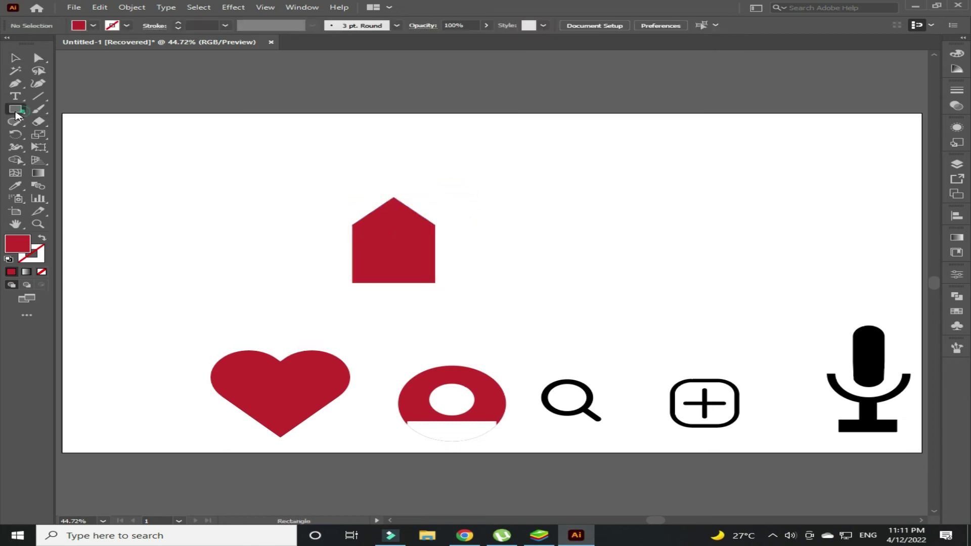
left_click_drag(303, 233, 326, 276)
key("a")
left_click_drag(322, 240, 395, 283)
key("v")
Fill the door shape with white using the Eyedropper tool.
key("i")
left_click(447, 314)
key("v")
left_click(542, 265)
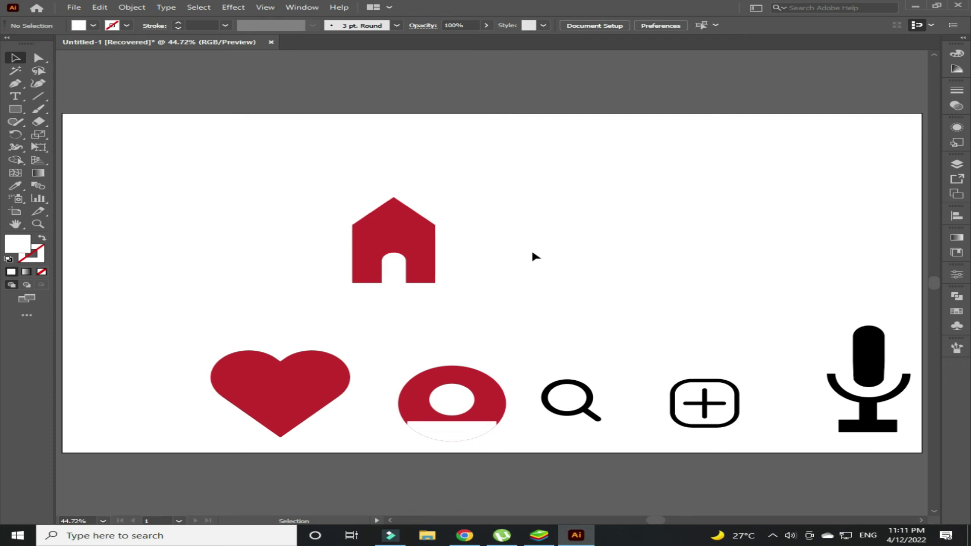
Cut the door out of the house with the Shape Builder tool and move the house to the left end of the icon row.
left_click_drag(507, 186, 355, 262)
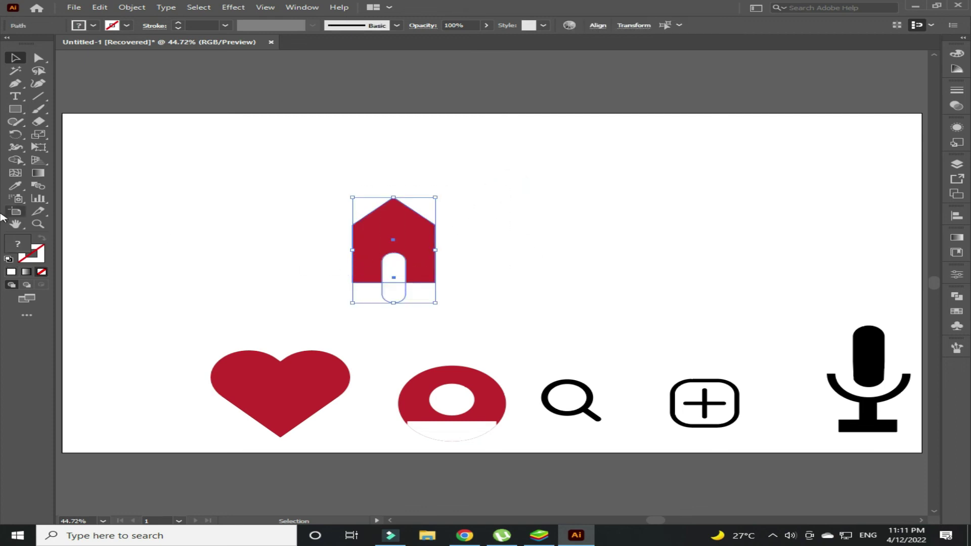
left_click(15, 161)
left_click(397, 280, "alt")
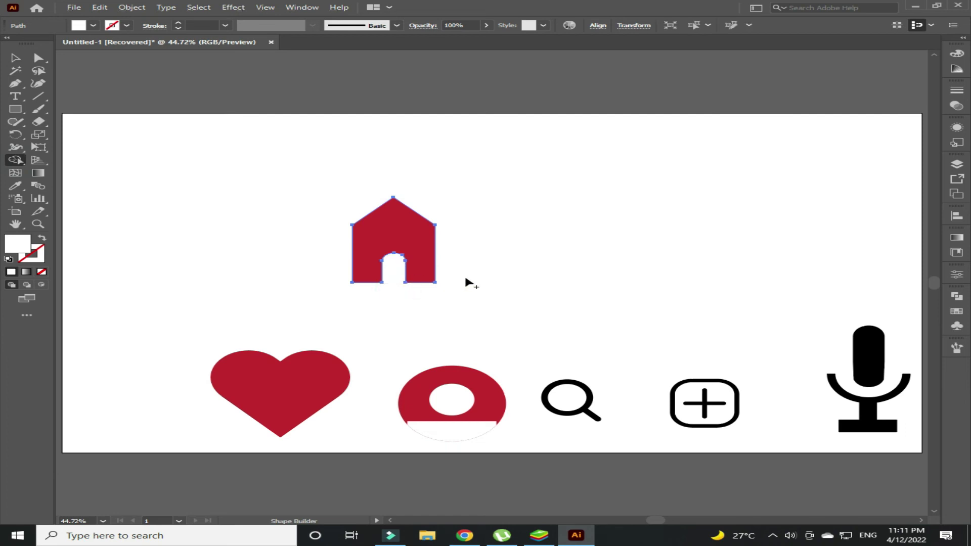
key("v")
left_click(474, 253)
left_click_drag(405, 246, 151, 387)
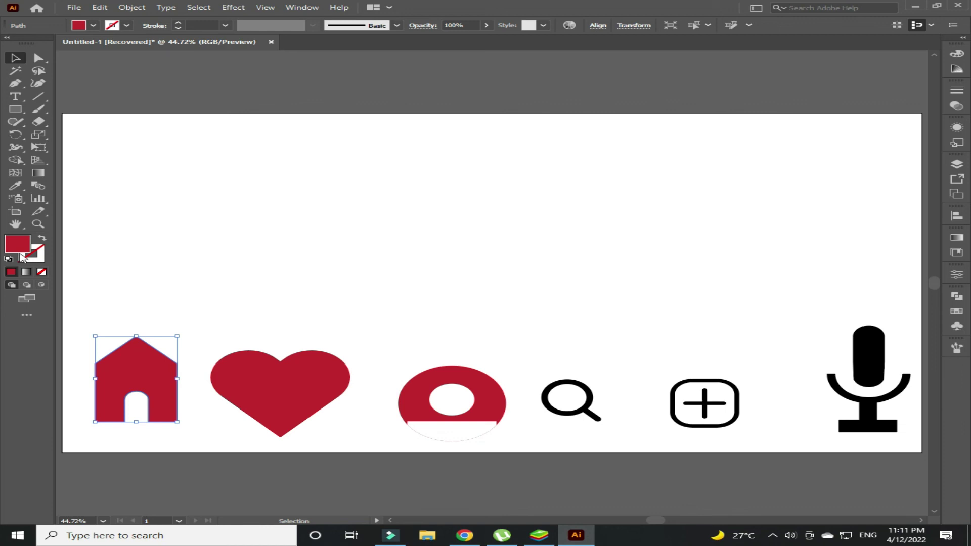
Recolor the house black and swap its fill and stroke so it has only a black outline.
left_click(40, 236)
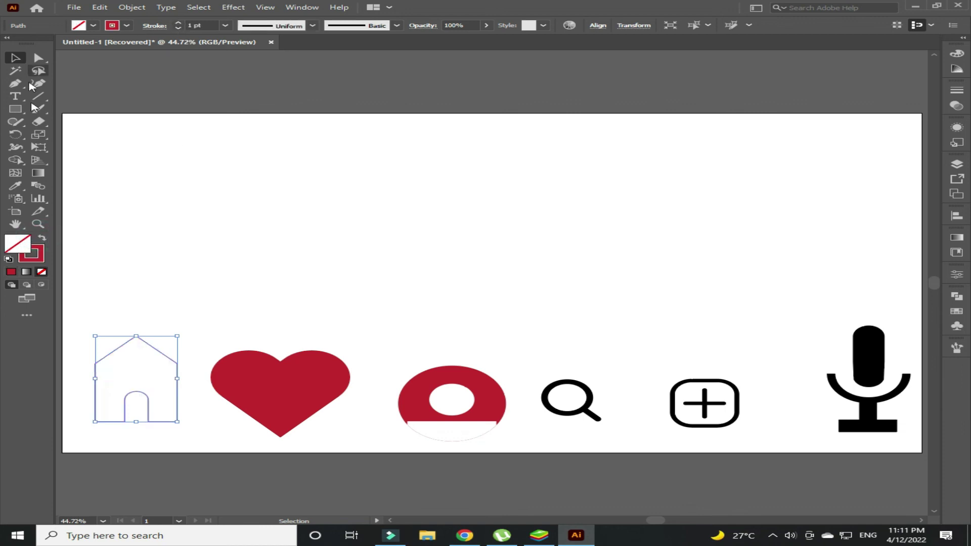
left_click(43, 240)
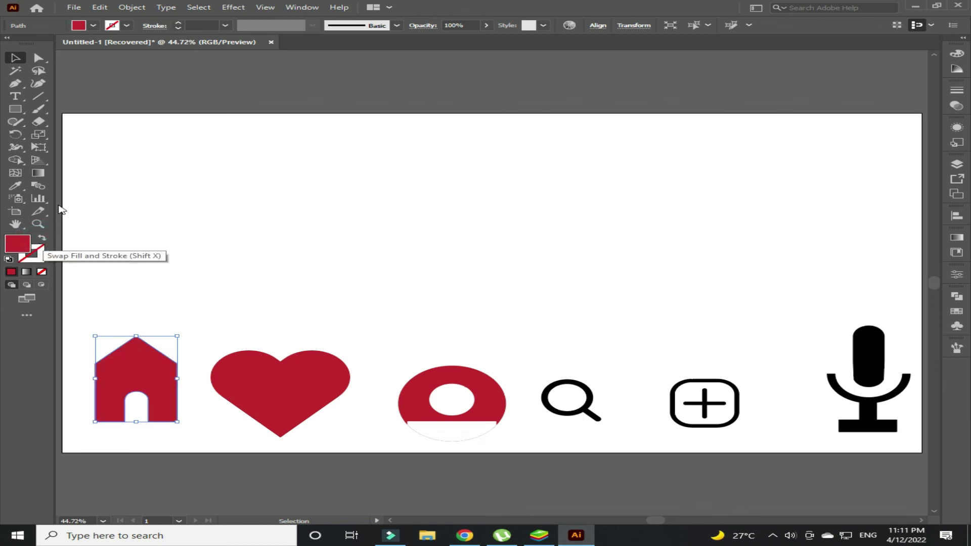
left_click(93, 26)
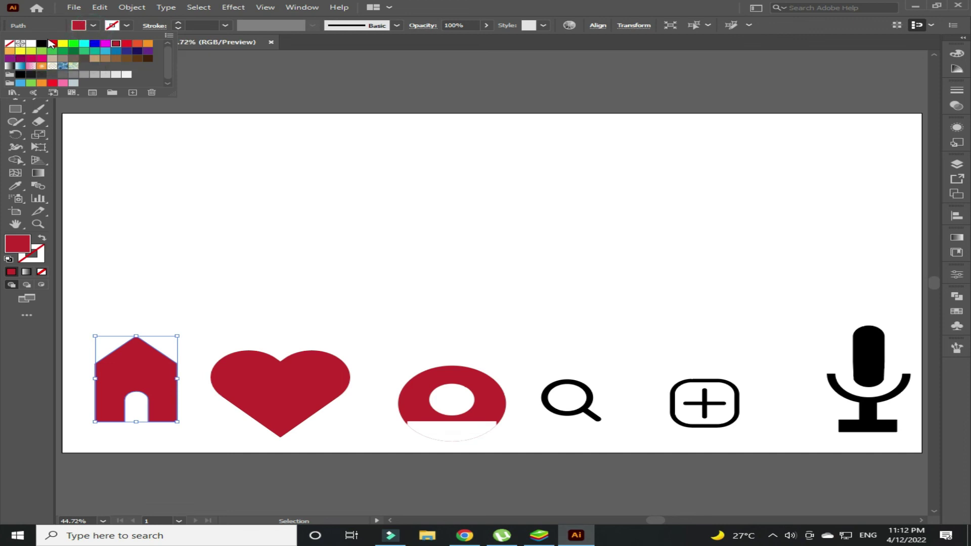
left_click(41, 43)
left_click(40, 236)
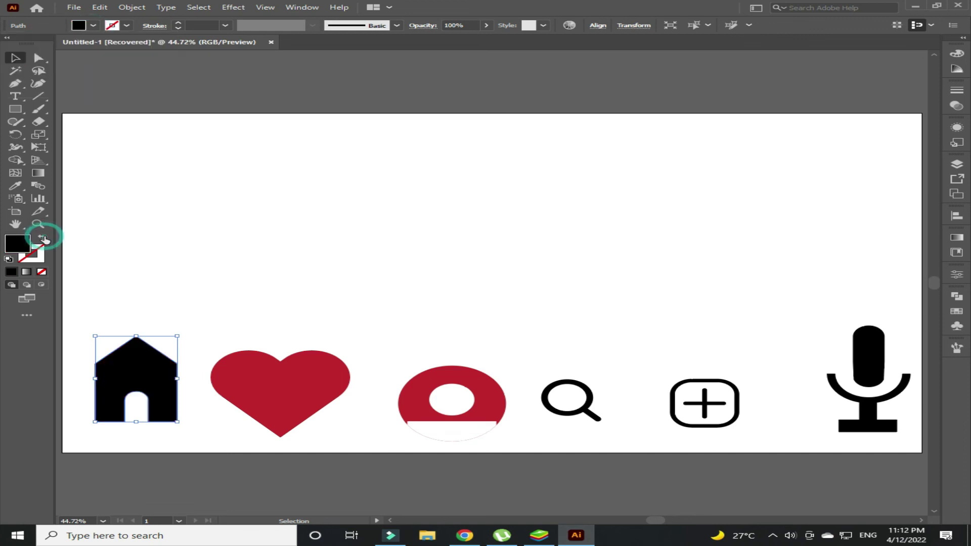
left_click(42, 238)
left_click(131, 243)
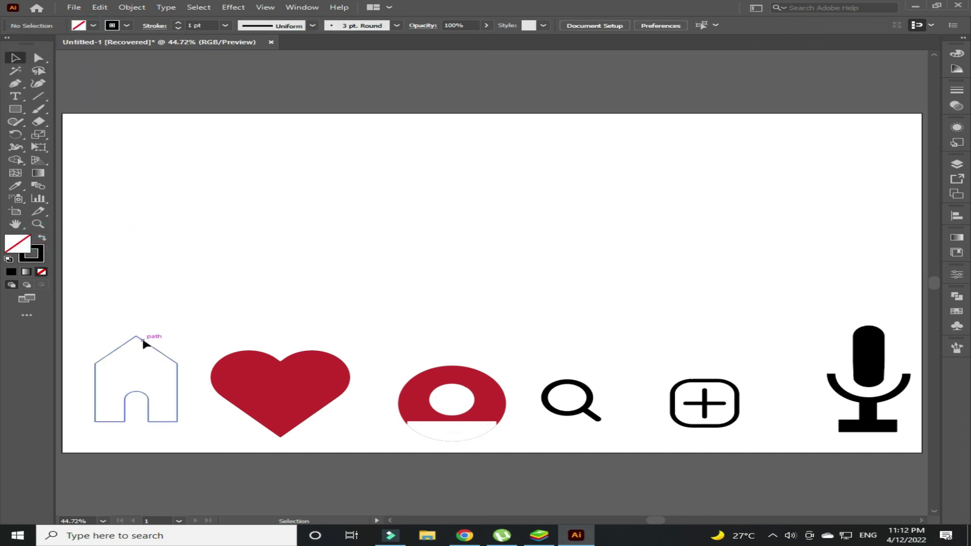
Set the house outline's stroke weight to 10 pt.
left_click(145, 342)
left_click(225, 26)
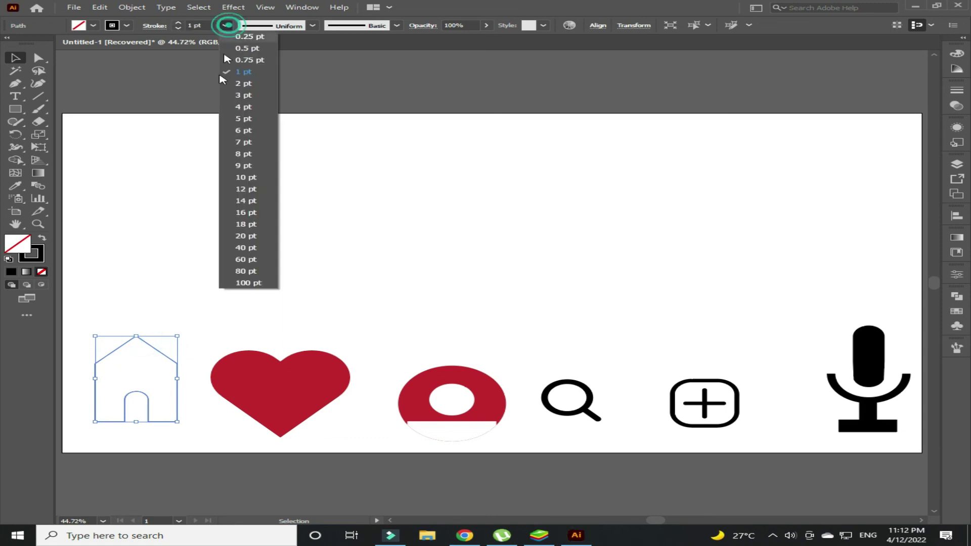
left_click(246, 176)
left_click(241, 221)
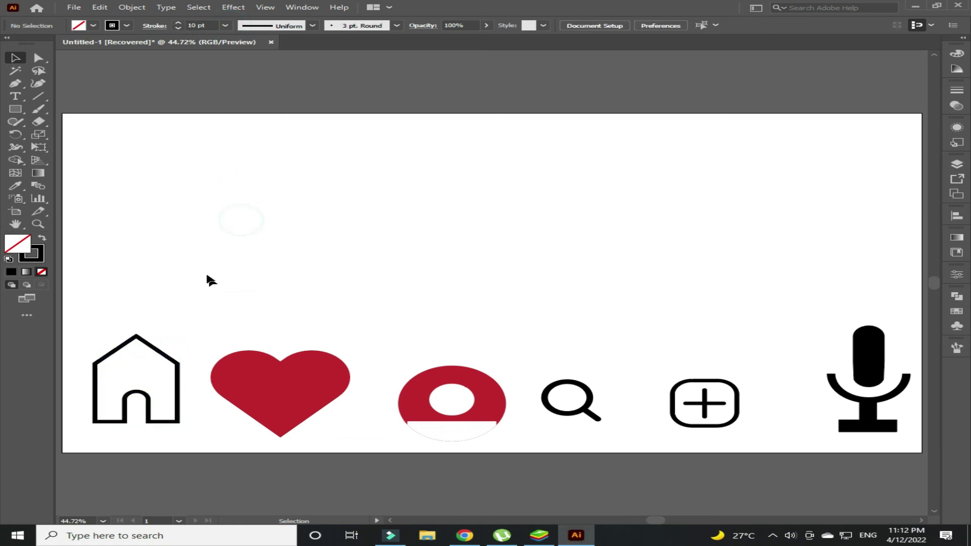
Set the corners of the house outline's stroke to Round Join.
left_click(163, 343)
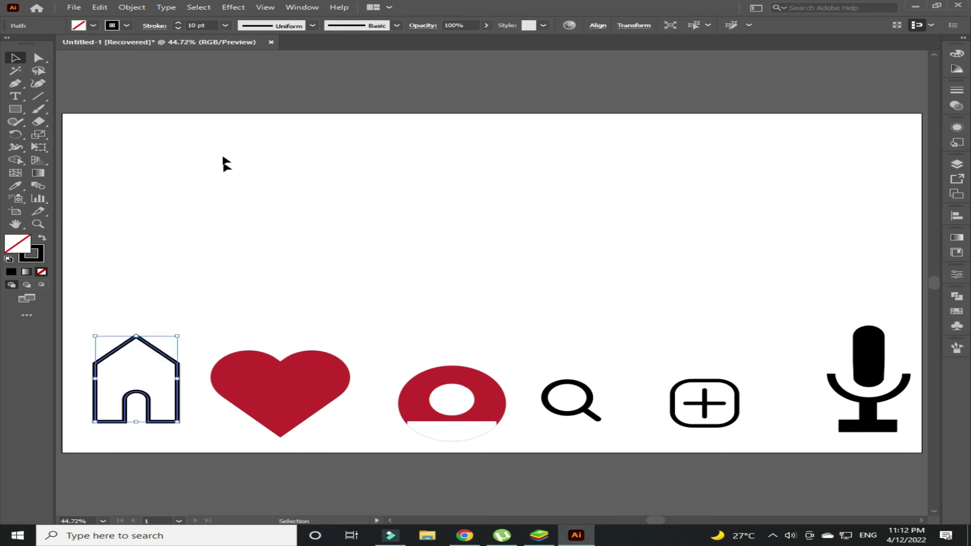
left_click(273, 128)
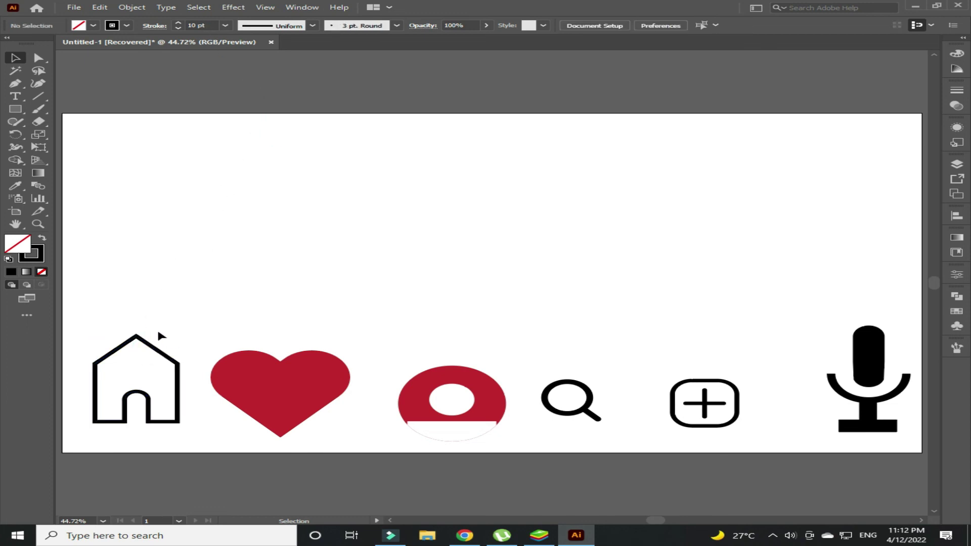
left_click(161, 356)
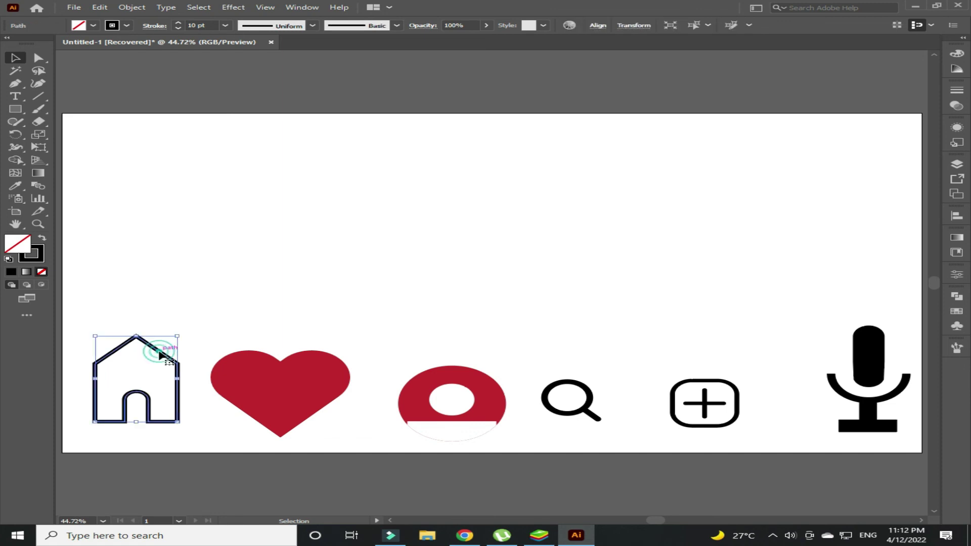
left_click(154, 27)
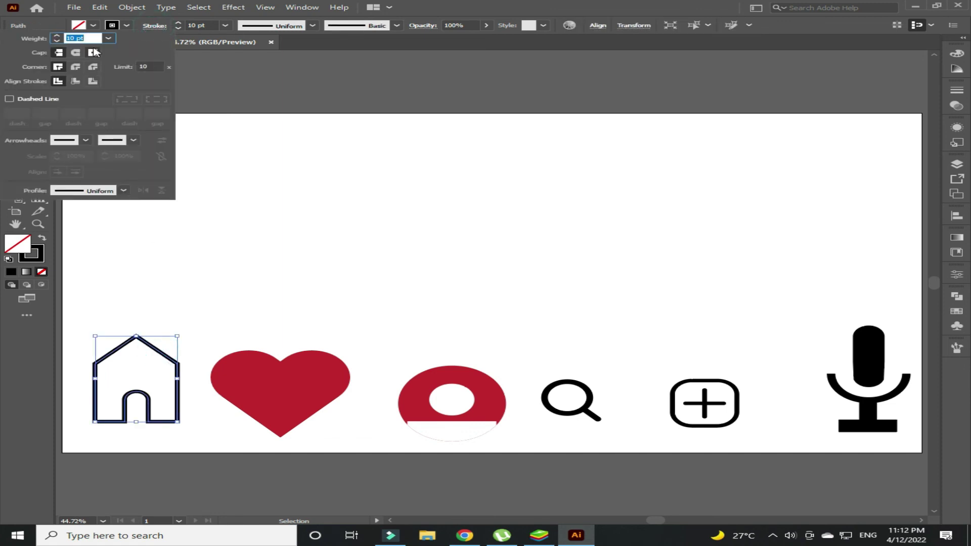
left_click(84, 69)
left_click(201, 160)
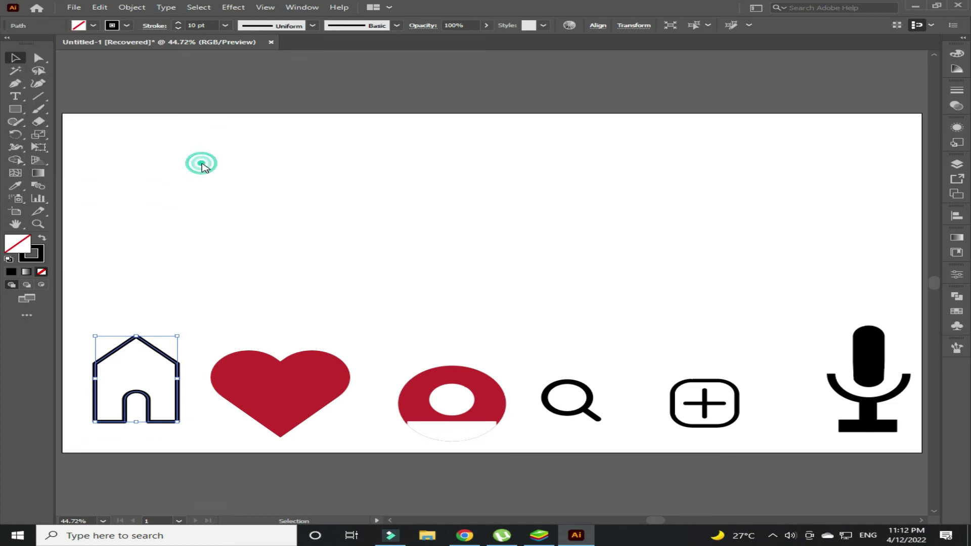
left_click(202, 161)
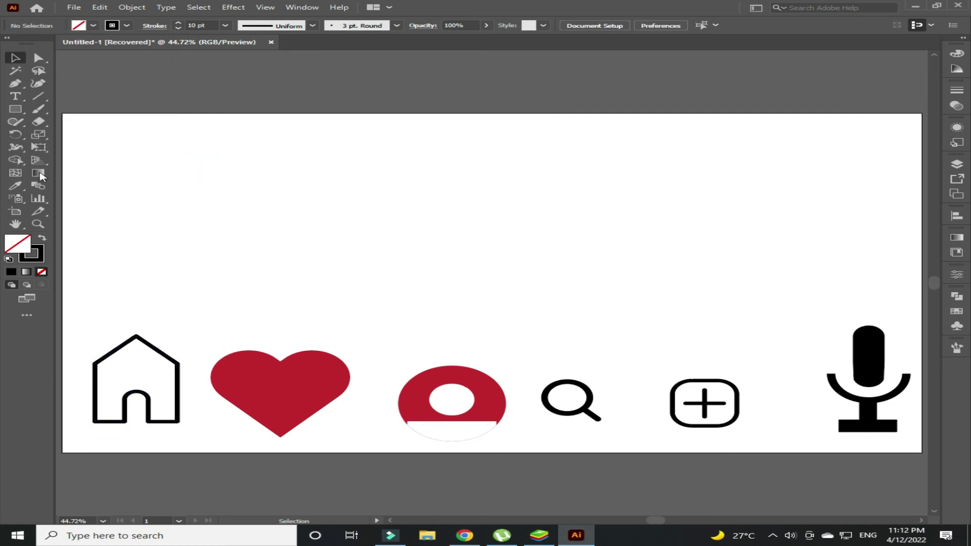
Start a text object in the empty middle area above the icon row and set its font size to 72 pt.
left_click(16, 96)
left_click(381, 231)
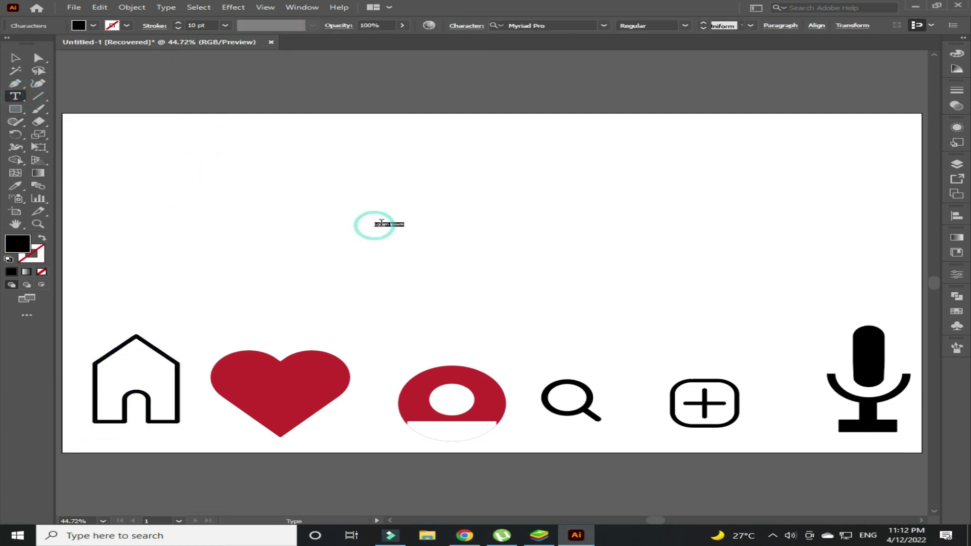
left_click(166, 7)
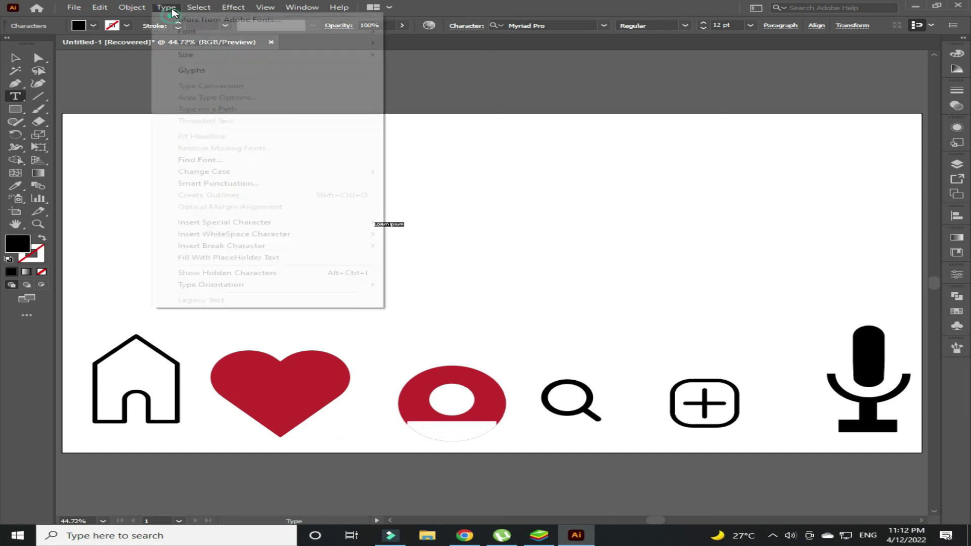
mouse_move(317, 58)
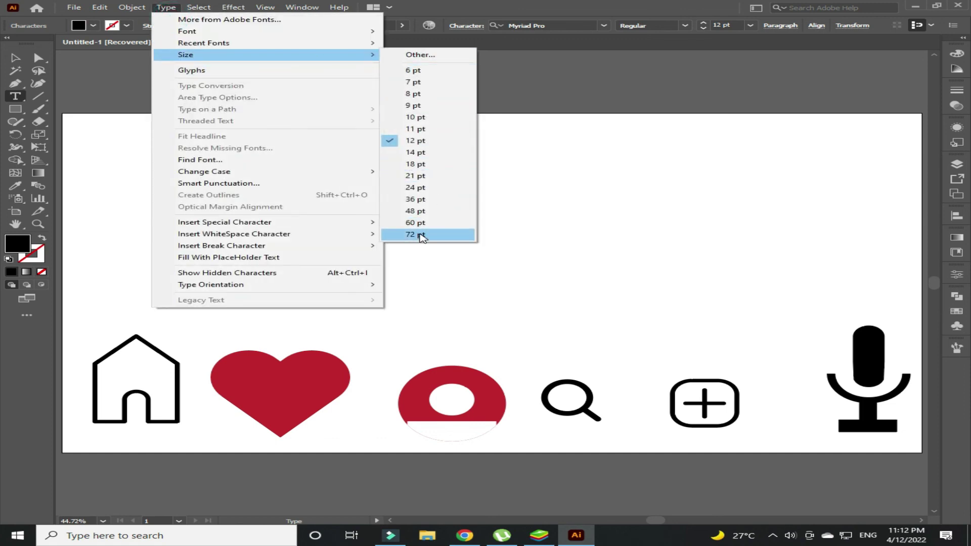
left_click(417, 234)
Enter "instagram icons" in lowercase as the text of the new text object above the icons.
type("i")
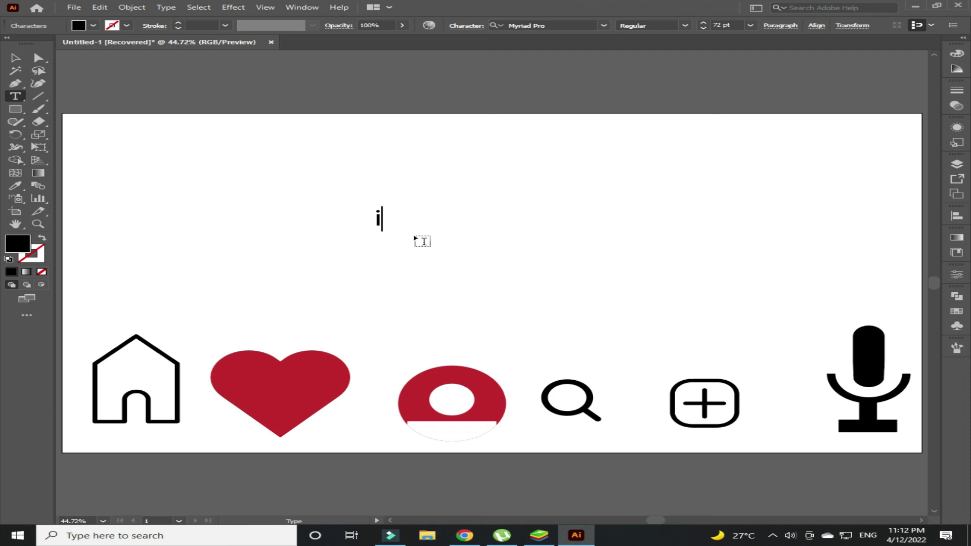
type("N")
type("n")
key("BackSpace")
key("BackSpace")
type("nsta")
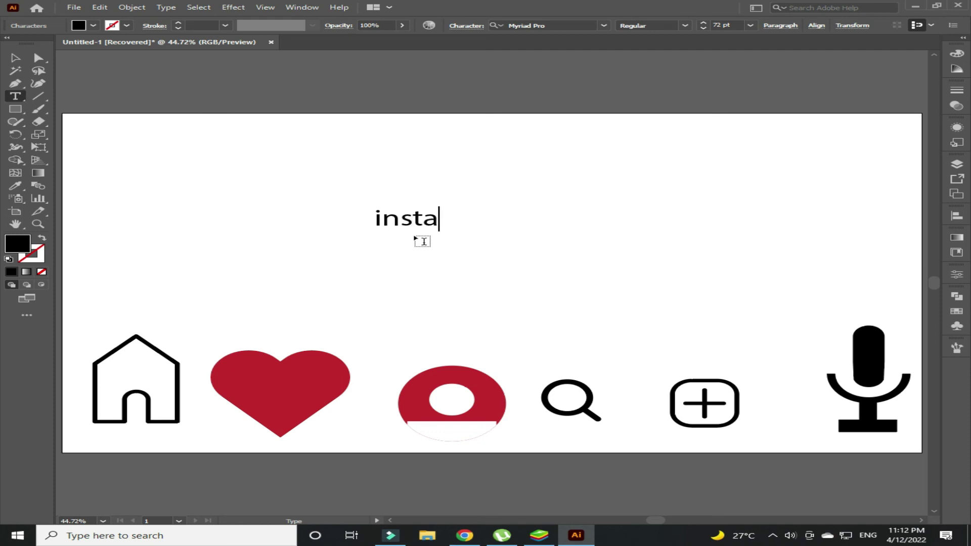
type("gram")
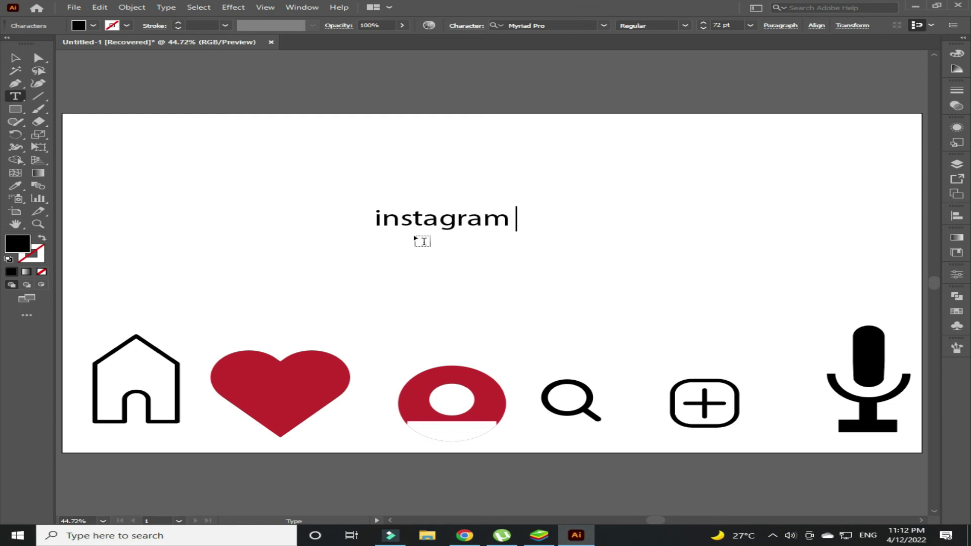
type(" icons")
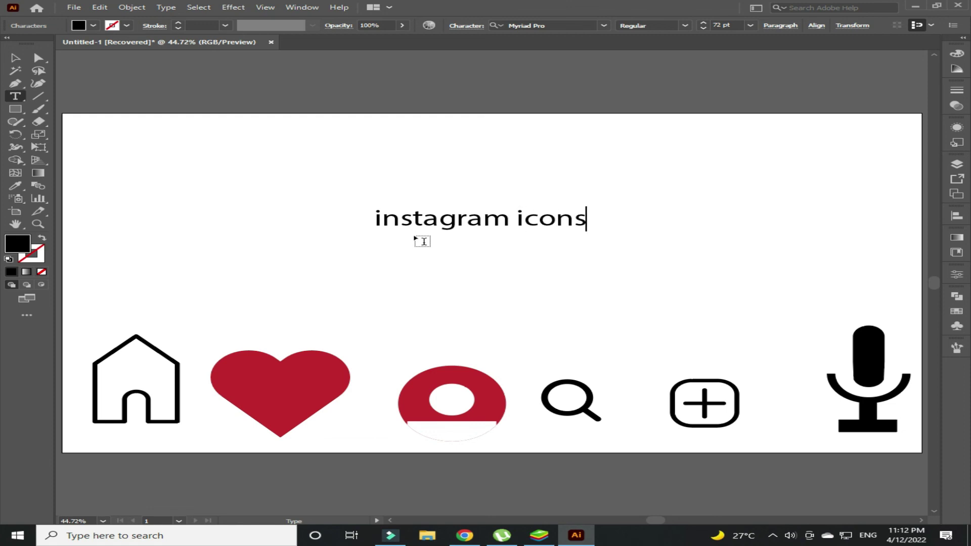